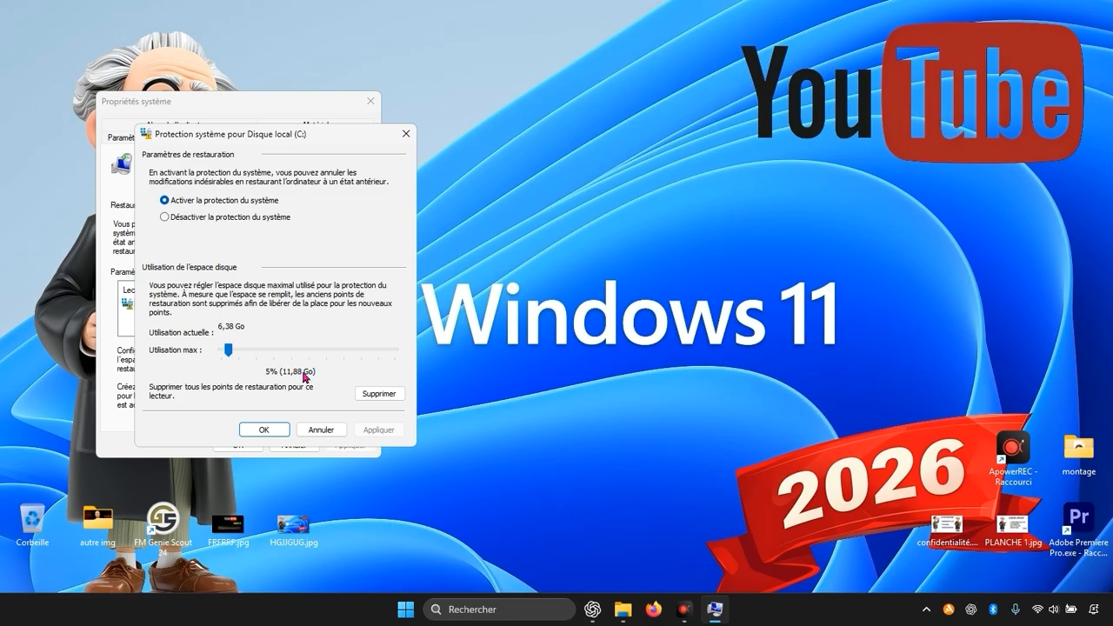
Step: Confirm the C: drive protection settings, then create a system restore point named "privacy sexy" and close the system properties
left_click(276, 431)
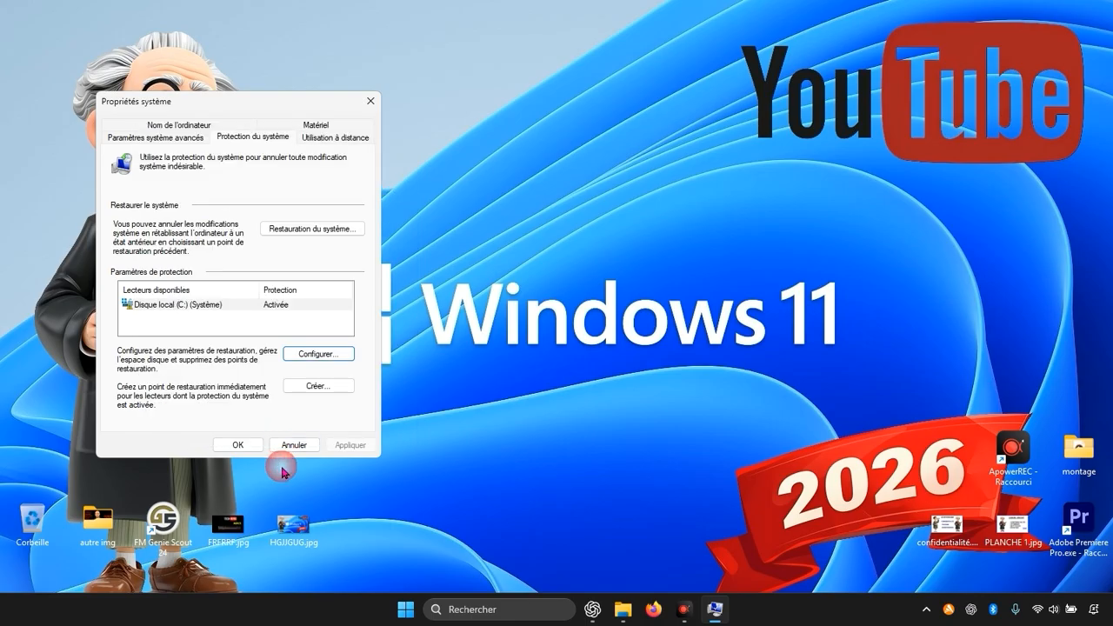
left_click(318, 388)
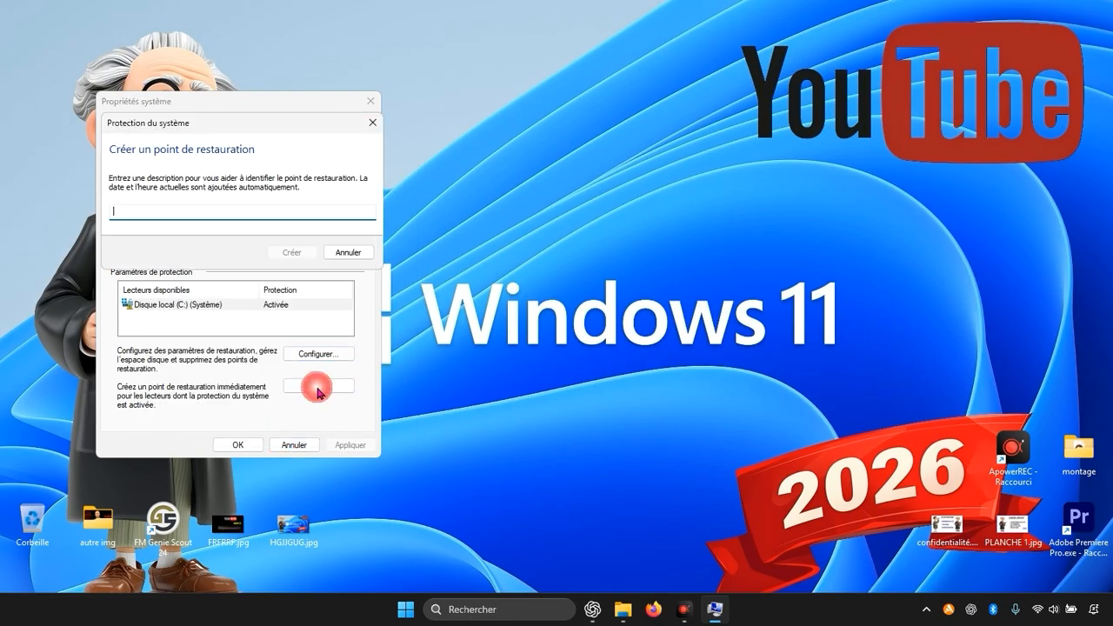
left_click(216, 218)
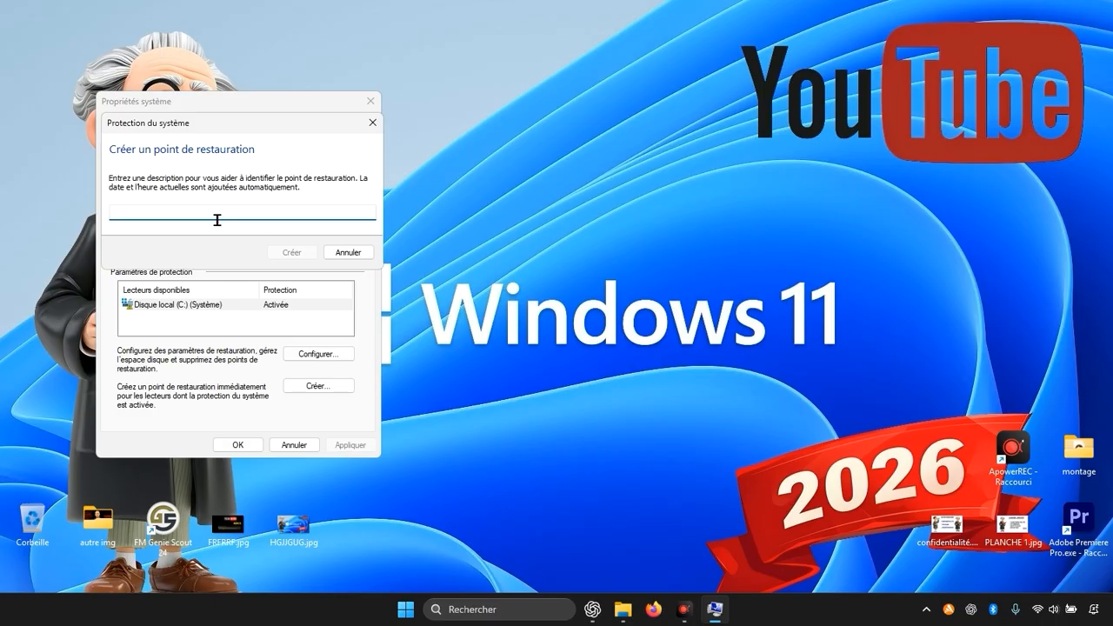
type("privacy sexy")
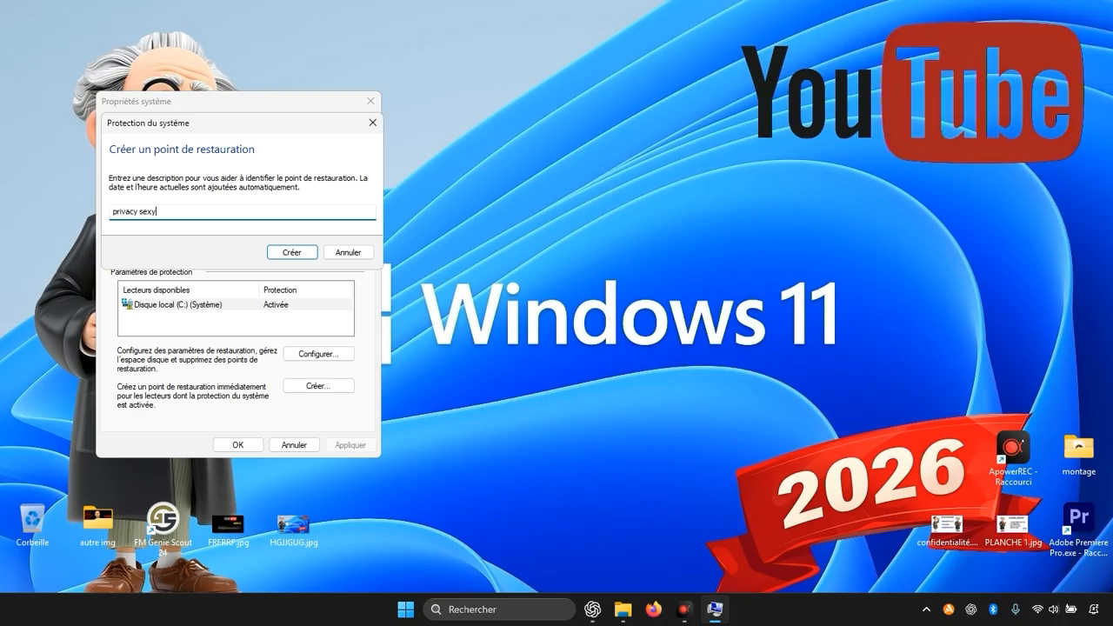
key("Return")
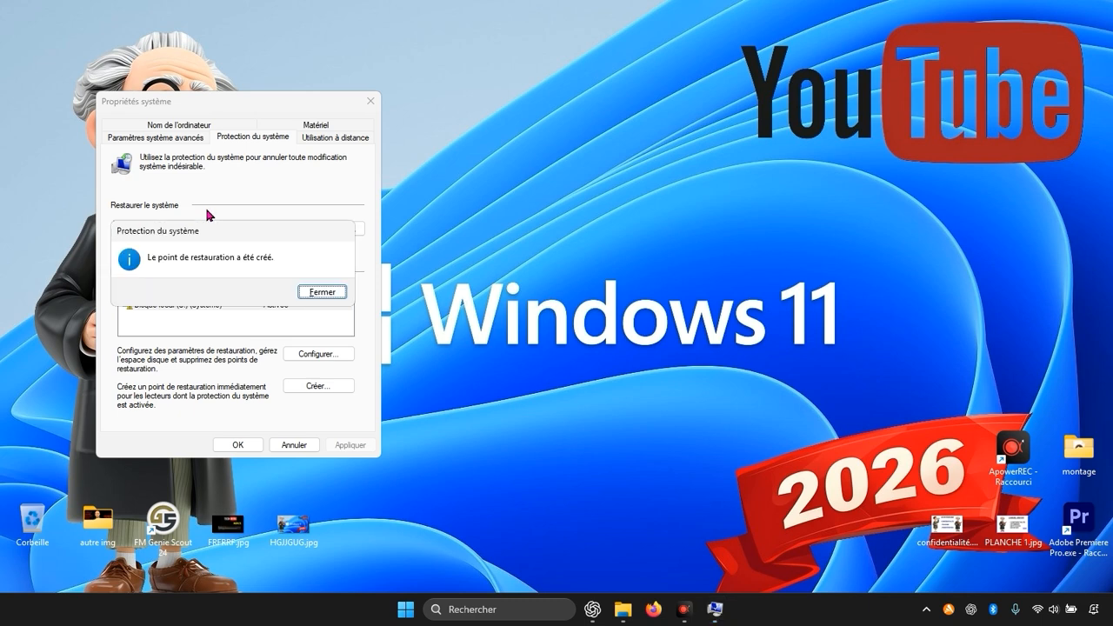
left_click(327, 293)
left_click(238, 444)
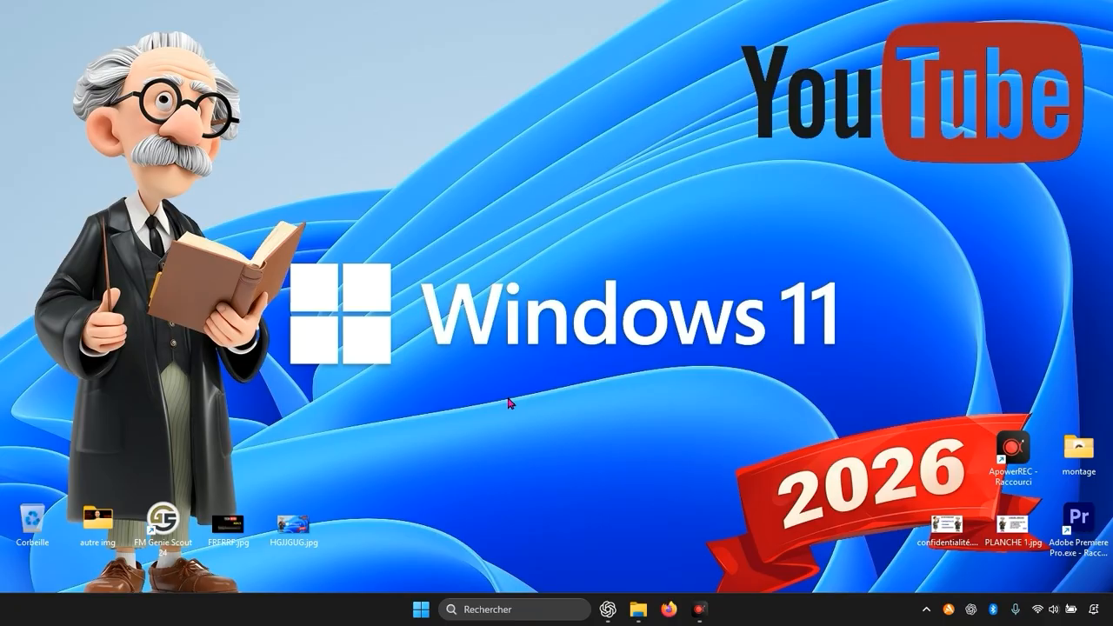
Step: Switch to Firefox, search the web for "privacy sexy" and open the official privacy.sexy site
left_click(670, 611)
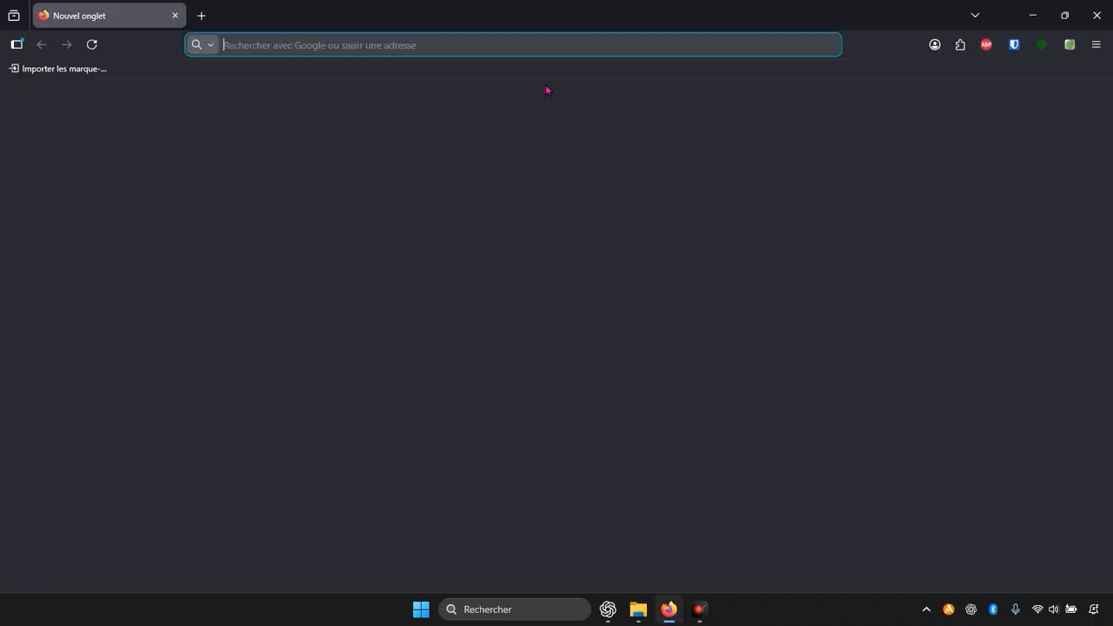
left_click(422, 132)
type("pr")
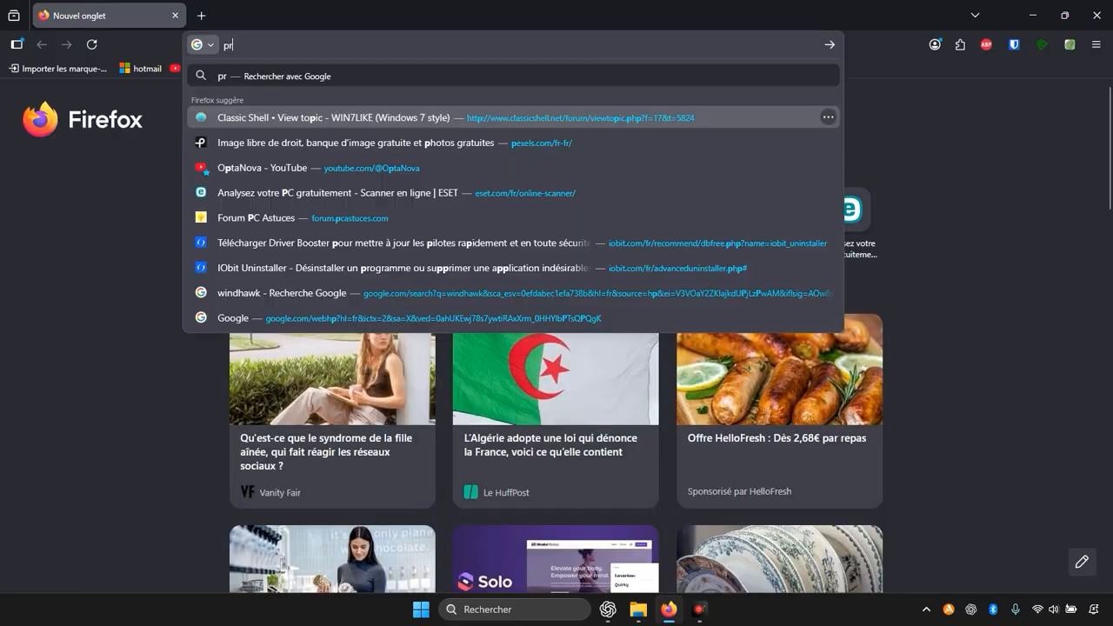
type("ivacy sexy")
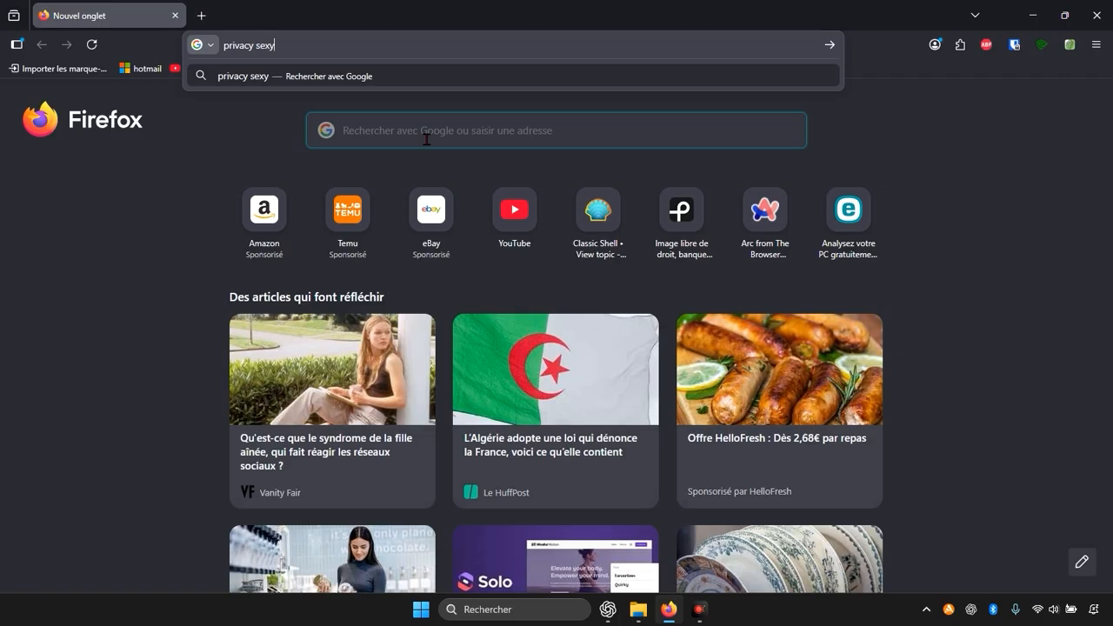
key("Return")
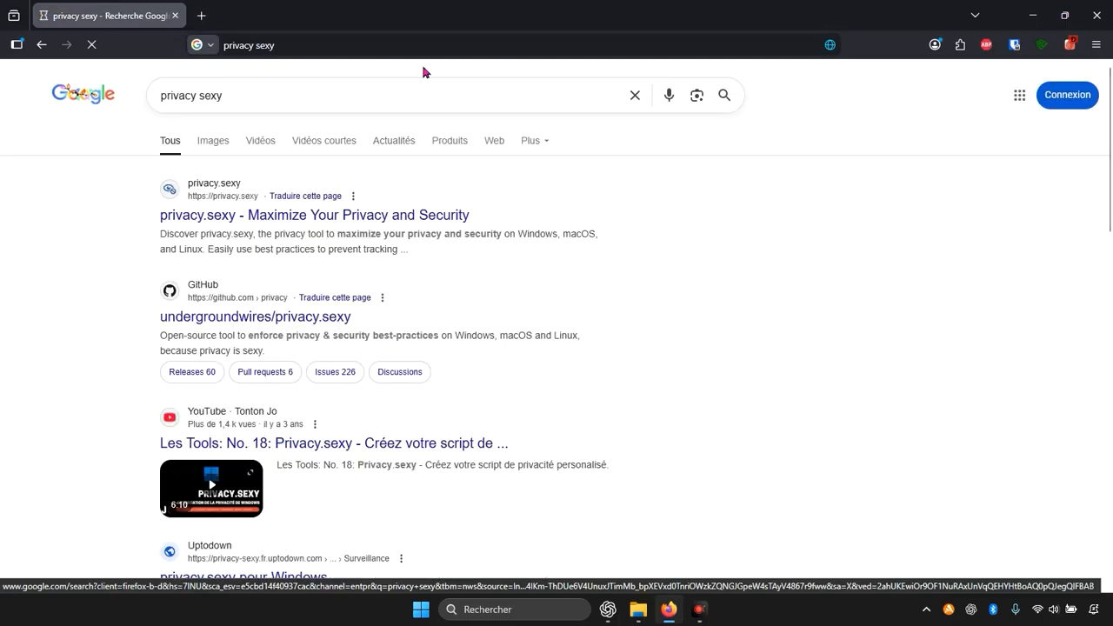
left_click(289, 221)
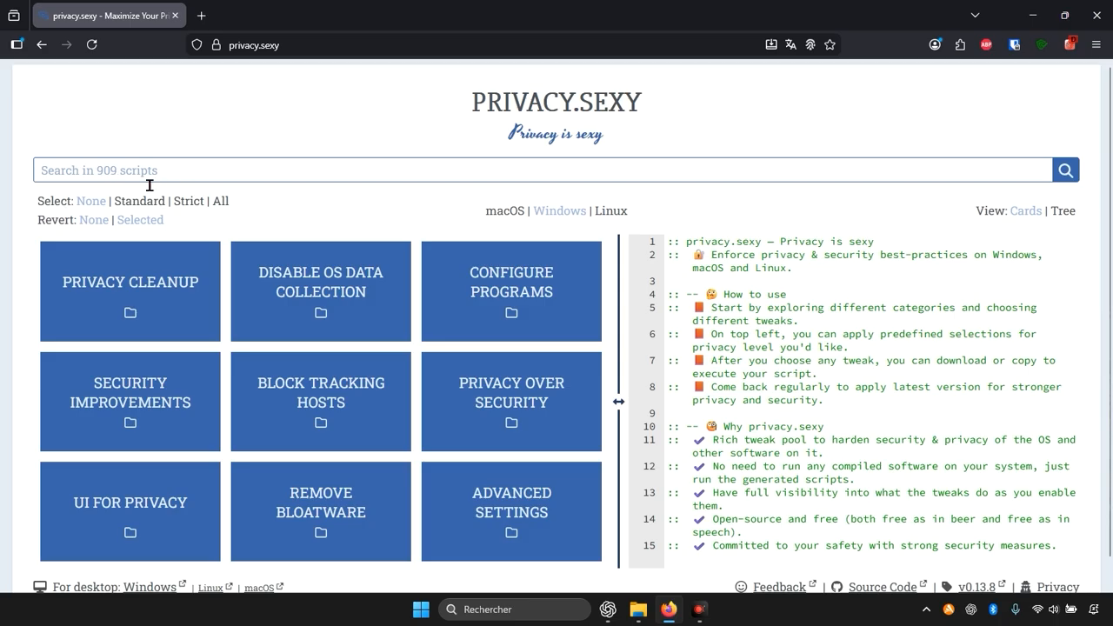
Step: Translate the privacy.sexy page from English to French
scroll(125, 400, "down", 1)
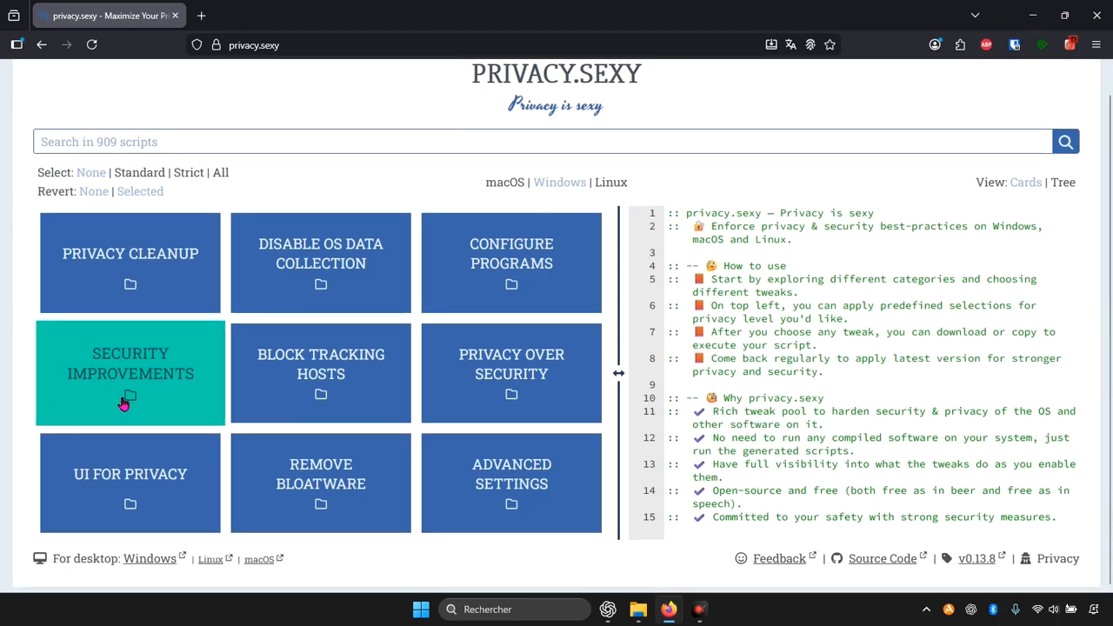
scroll(273, 457, "up", 1)
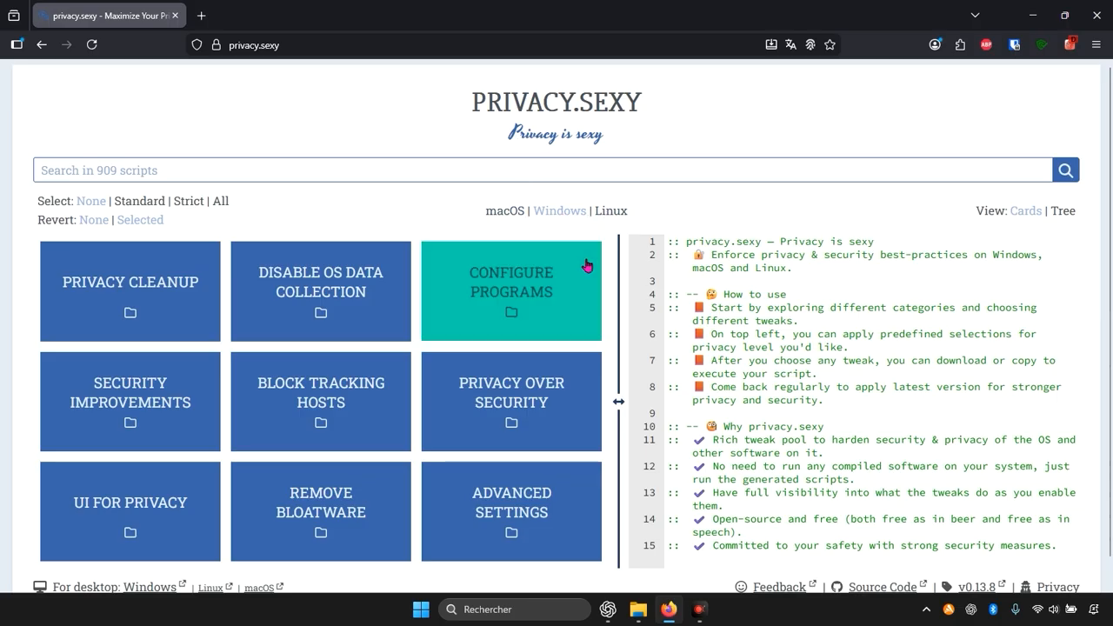
scroll(614, 309, "down", 1)
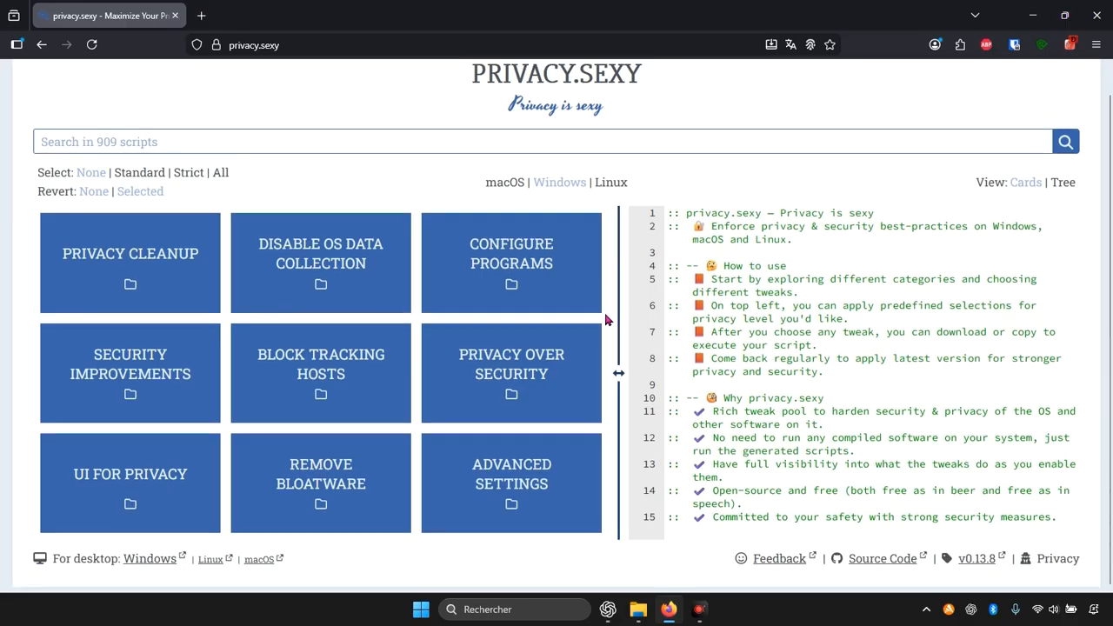
scroll(607, 319, "up", 1)
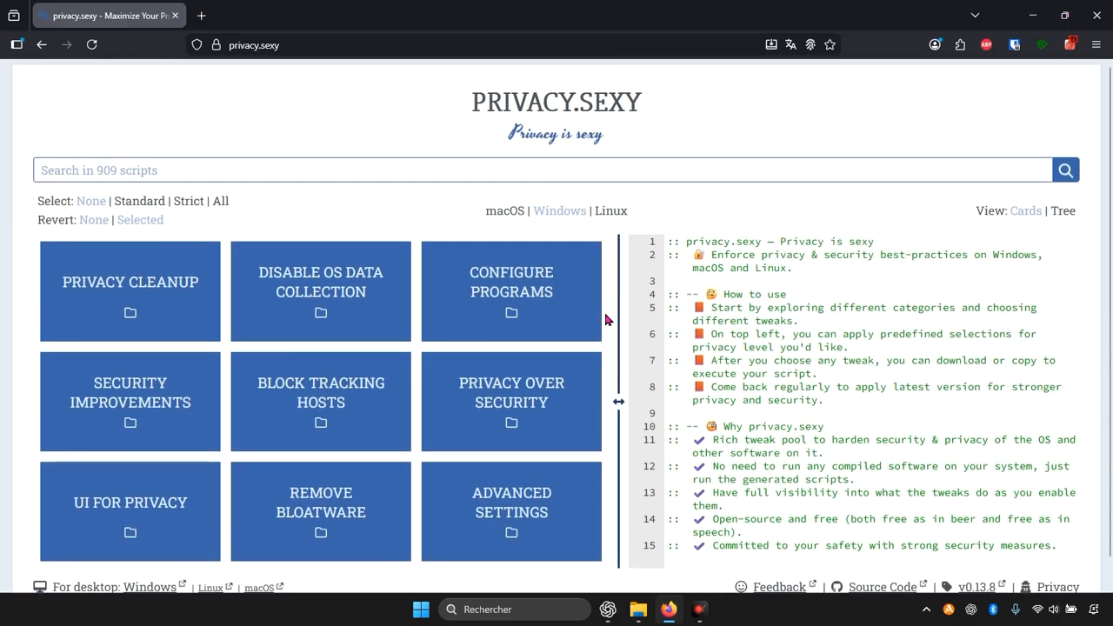
left_click(791, 46)
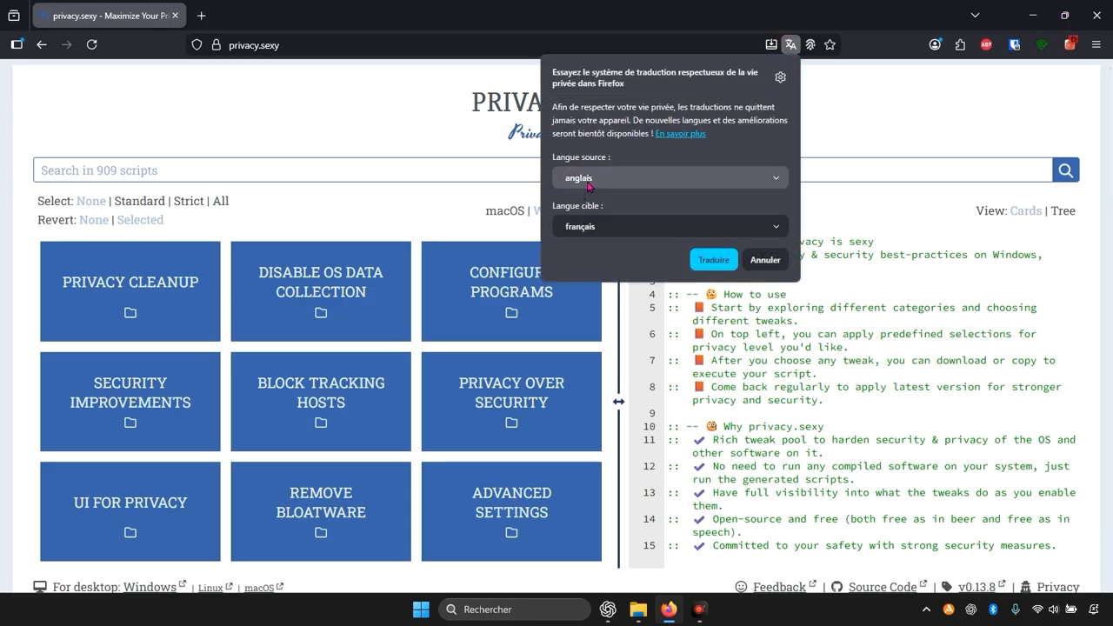
left_click(714, 259)
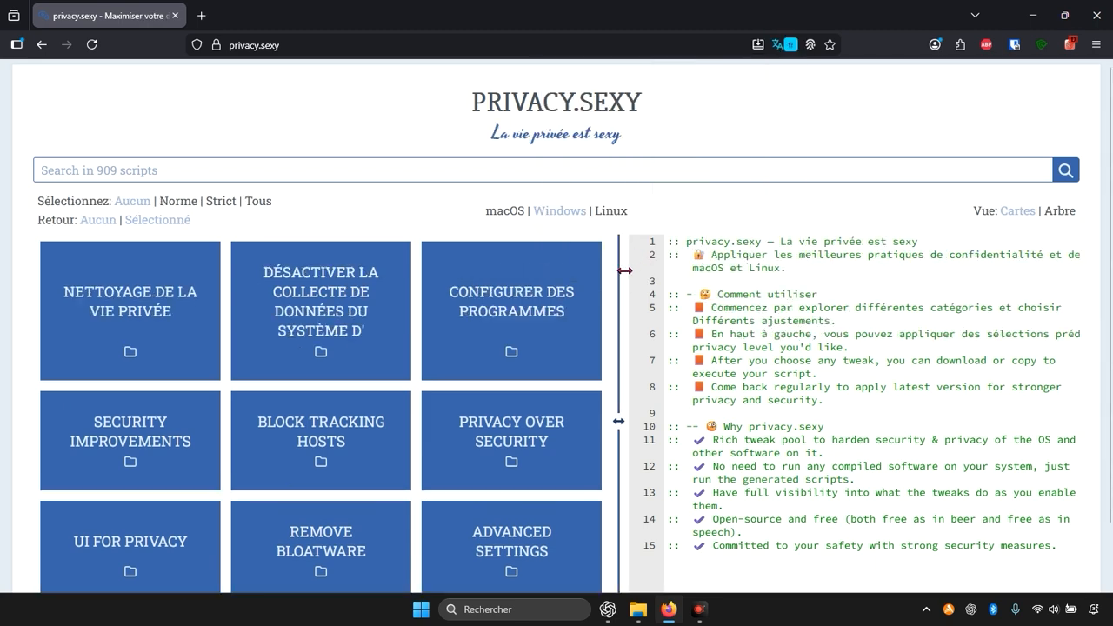
Step: Examine the translated page and the cleanup options offered in the "Nettoyage de la vie privée" category
scroll(499, 251, "down", 1)
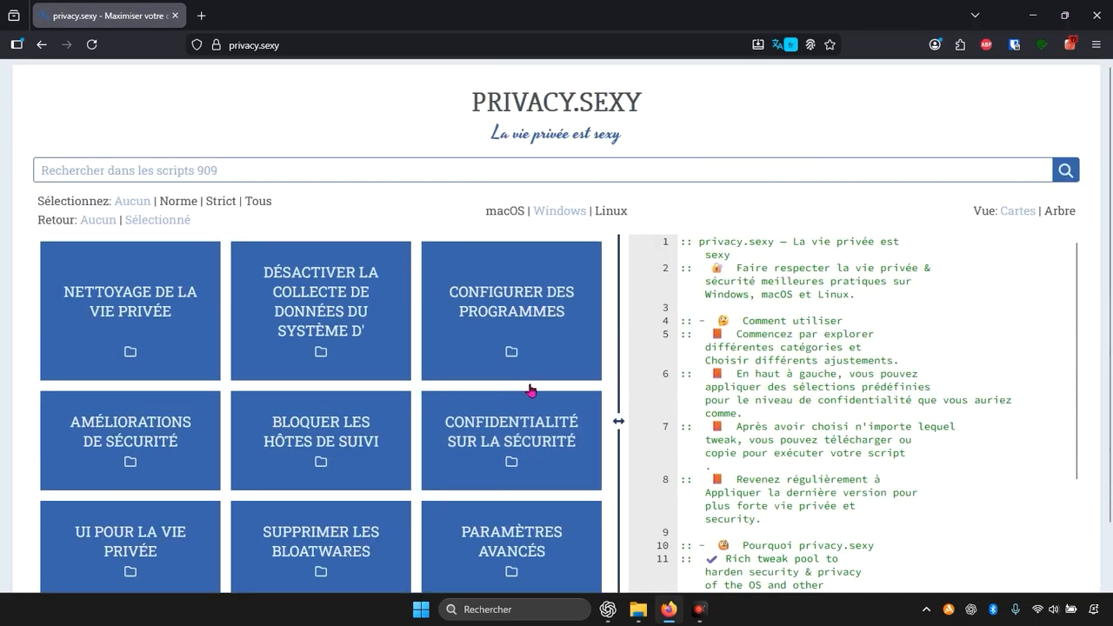
scroll(528, 390, "up", 1)
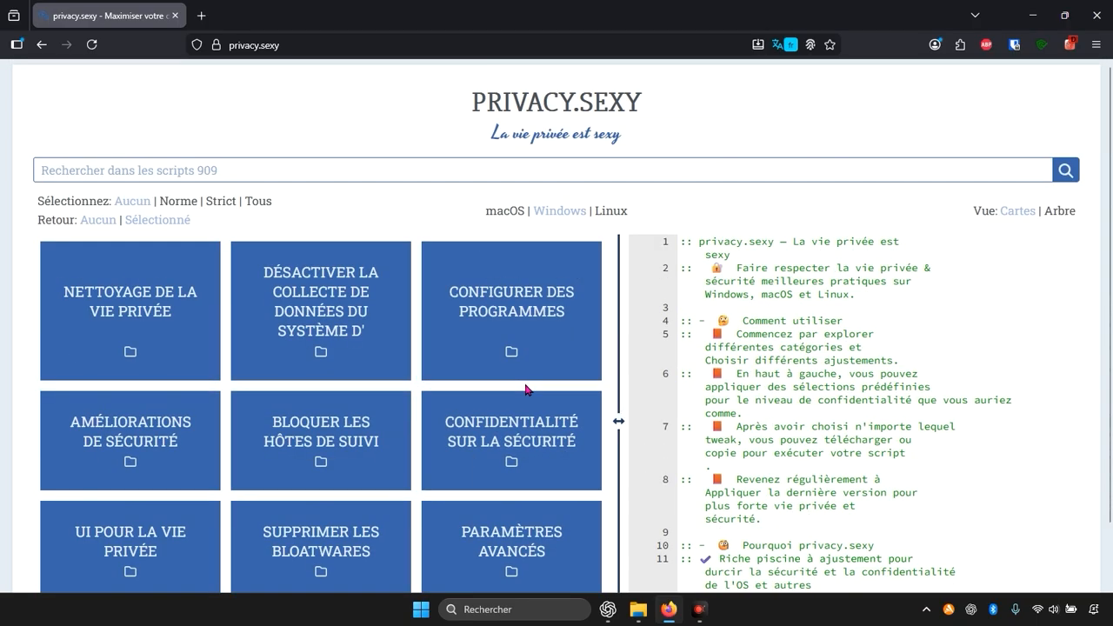
scroll(527, 390, "down", 1)
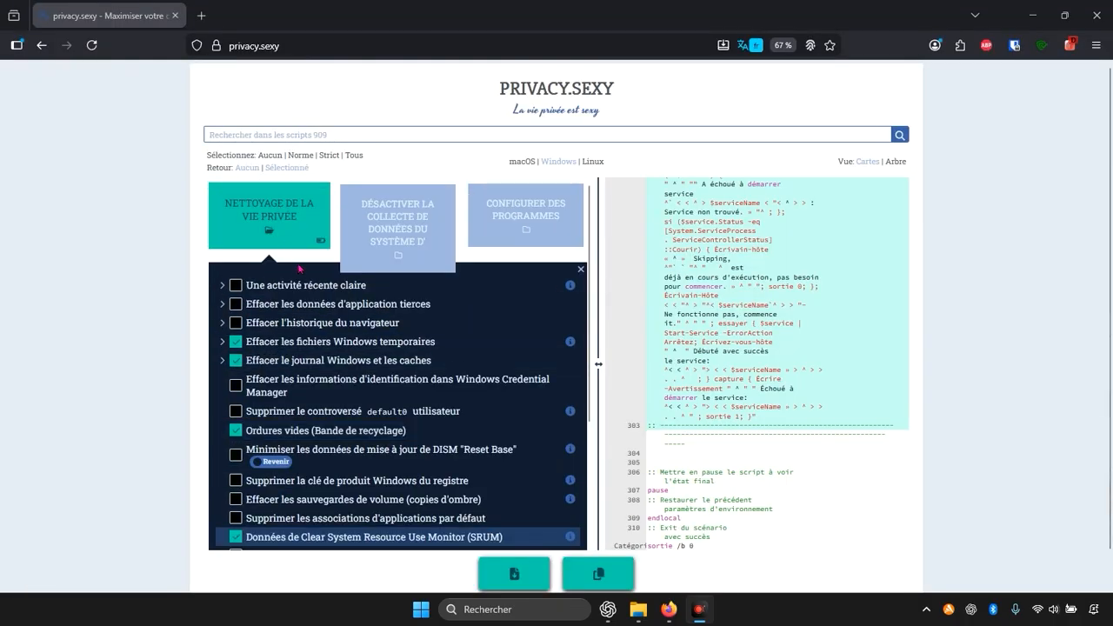
scroll(301, 272, "down", 1)
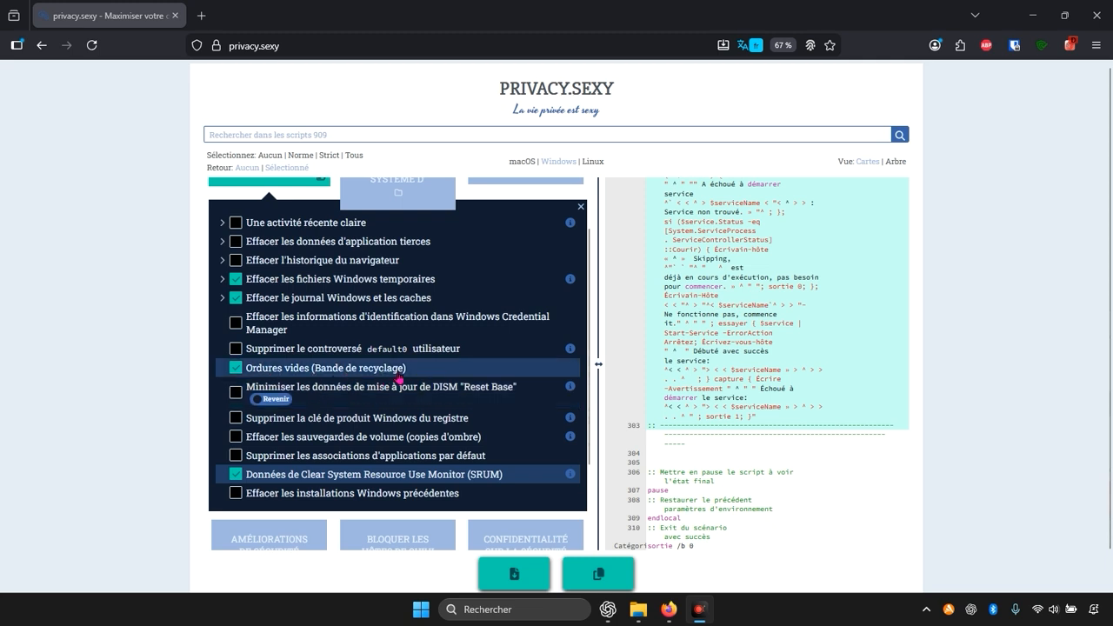
scroll(393, 383, "up", 1)
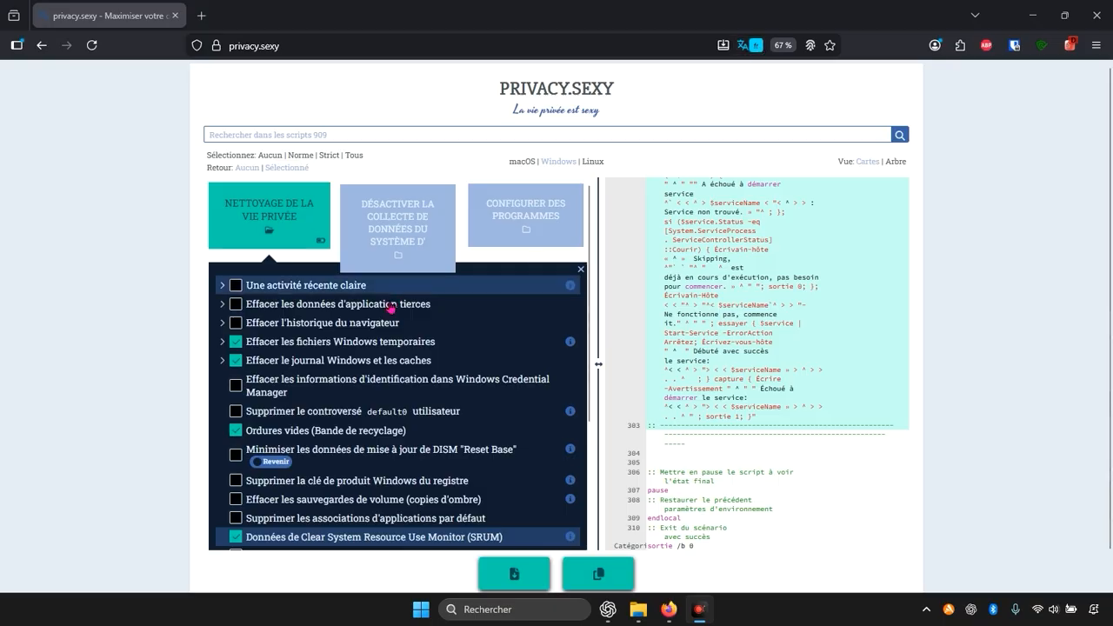
scroll(365, 248, "down", 1)
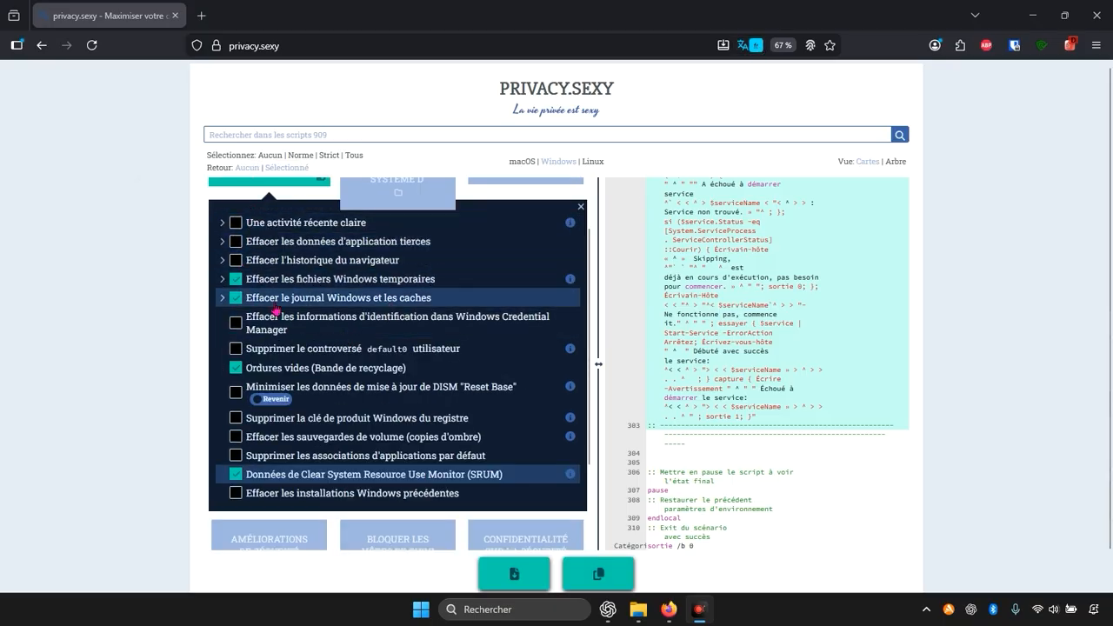
scroll(278, 390, "down", 2)
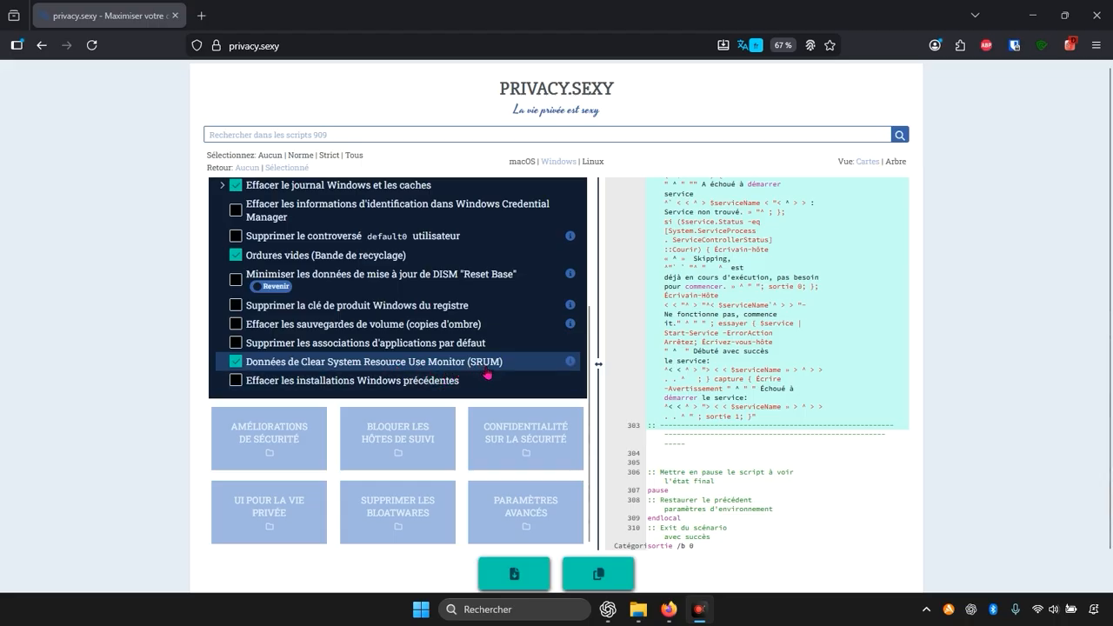
scroll(337, 366, "up", 1)
scroll(338, 366, "up", 1)
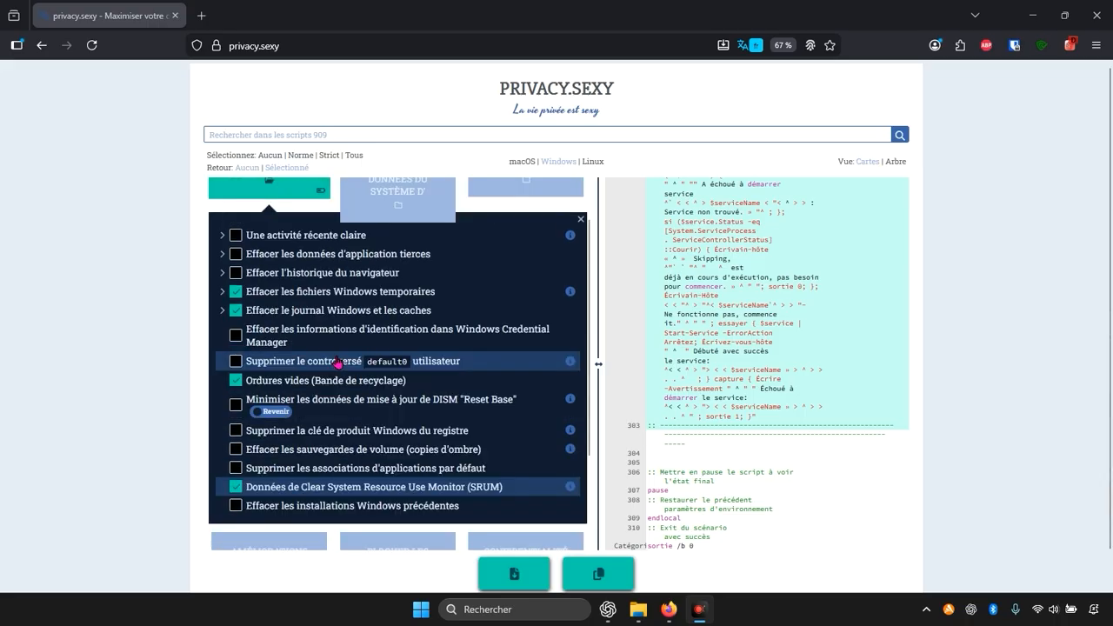
scroll(335, 363, "up", 1)
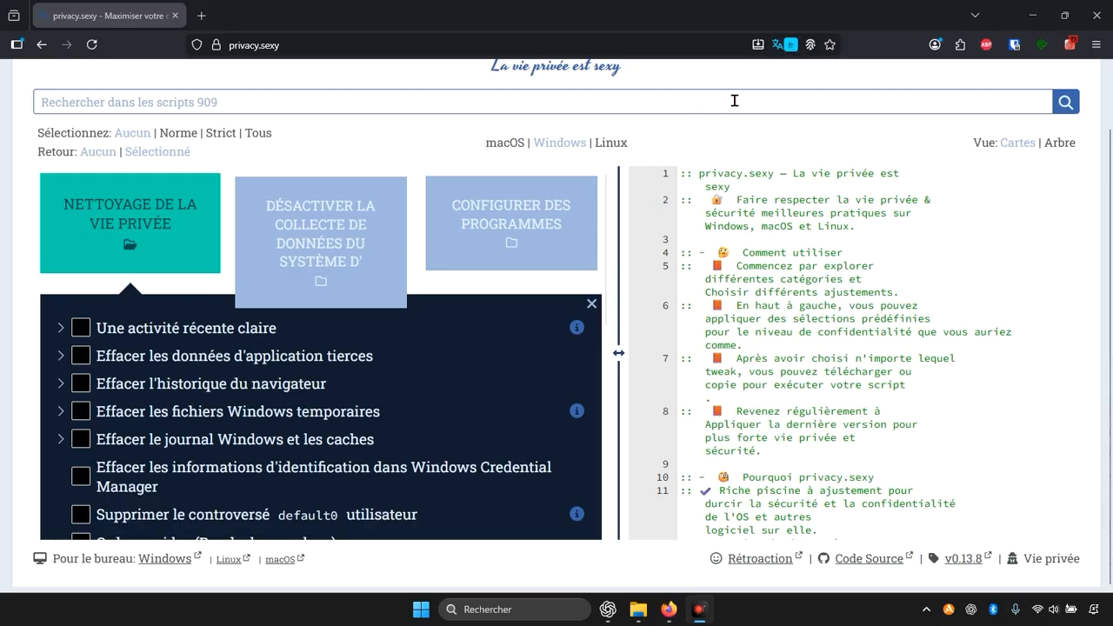
scroll(473, 312, "down", 3)
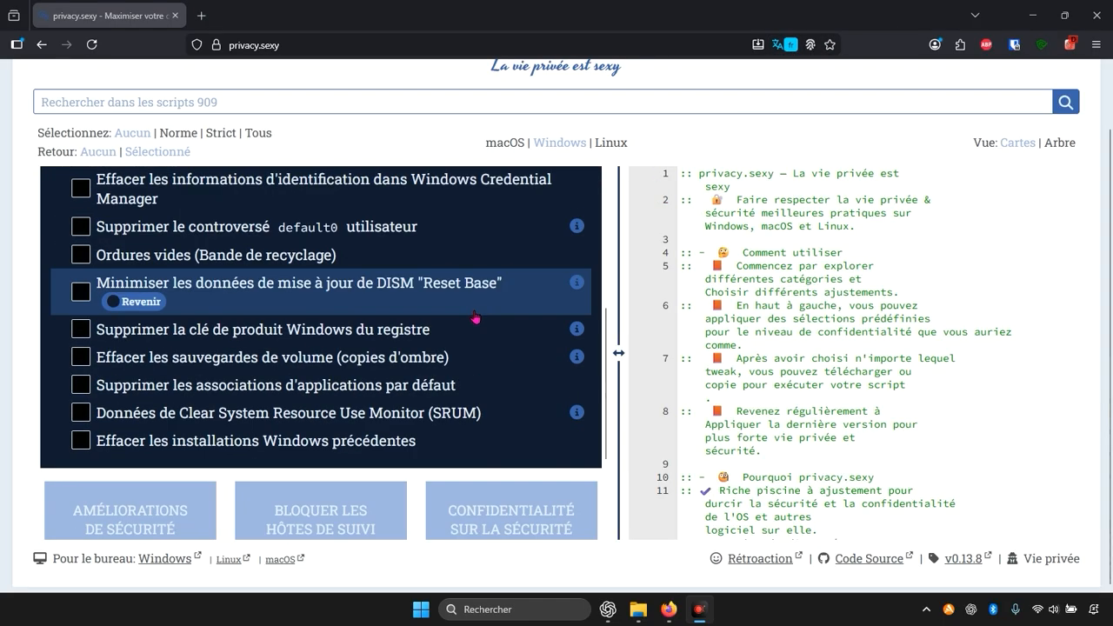
scroll(154, 288, "up", 2)
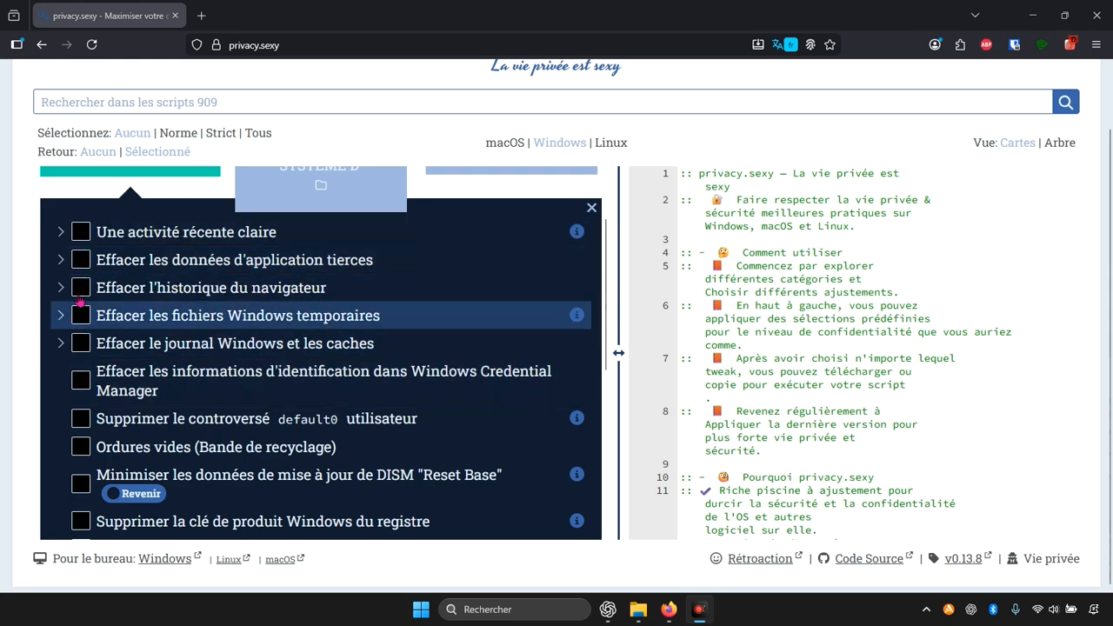
scroll(199, 362, "up", 1)
Step: Collapse and reopen the "Nettoyage de la vie privée" category and review which of its cleanup options are selected
left_click(174, 246)
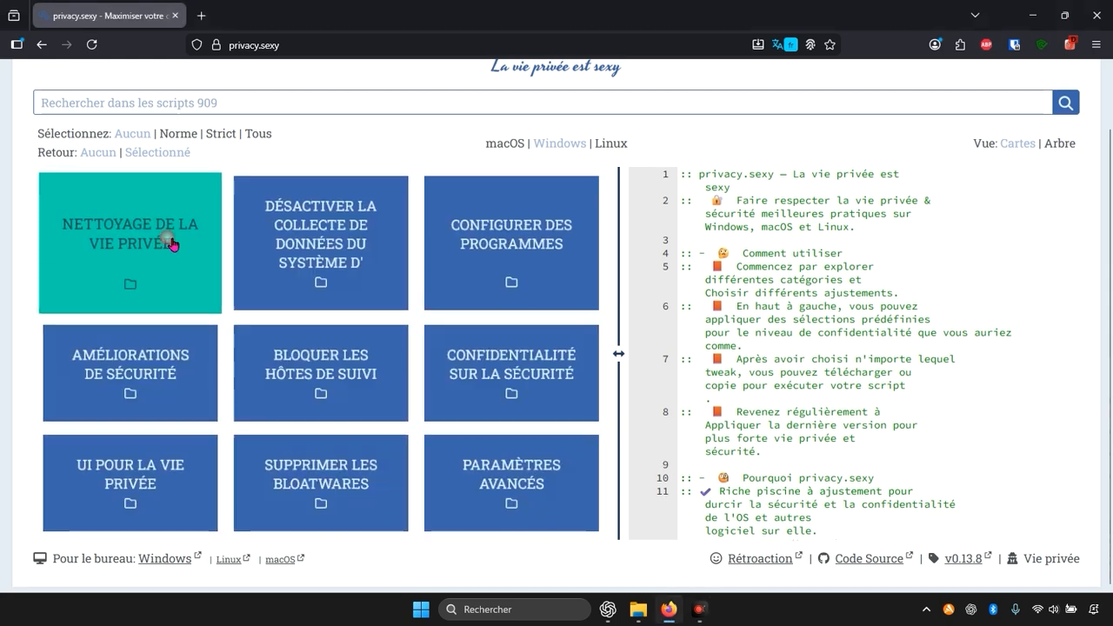
left_click(199, 253)
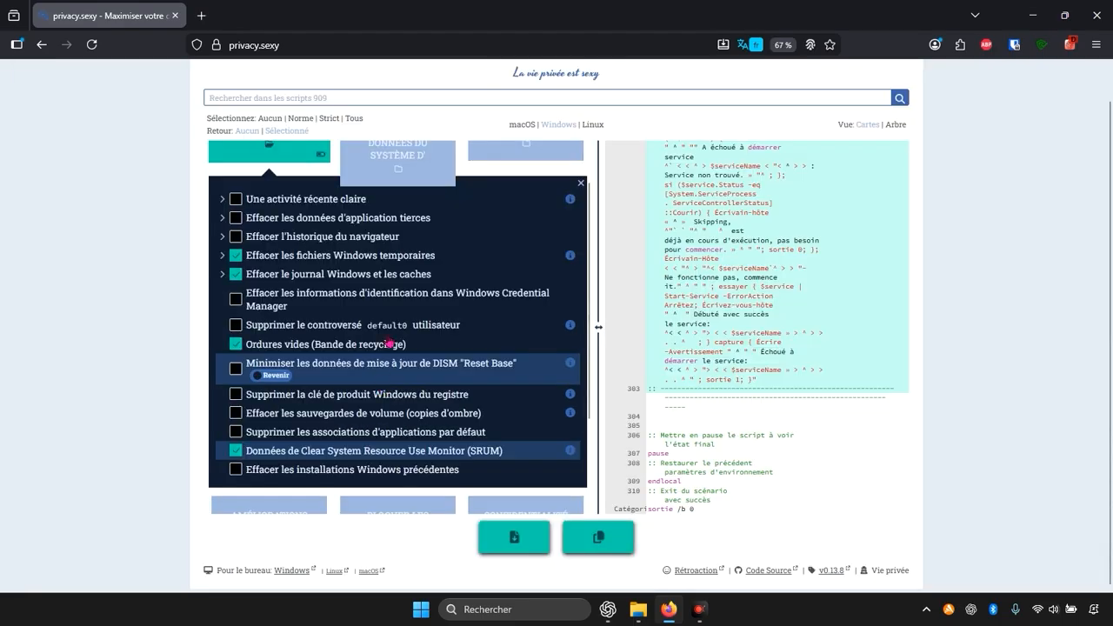
scroll(359, 249, "up", 1)
scroll(359, 249, "down", 1)
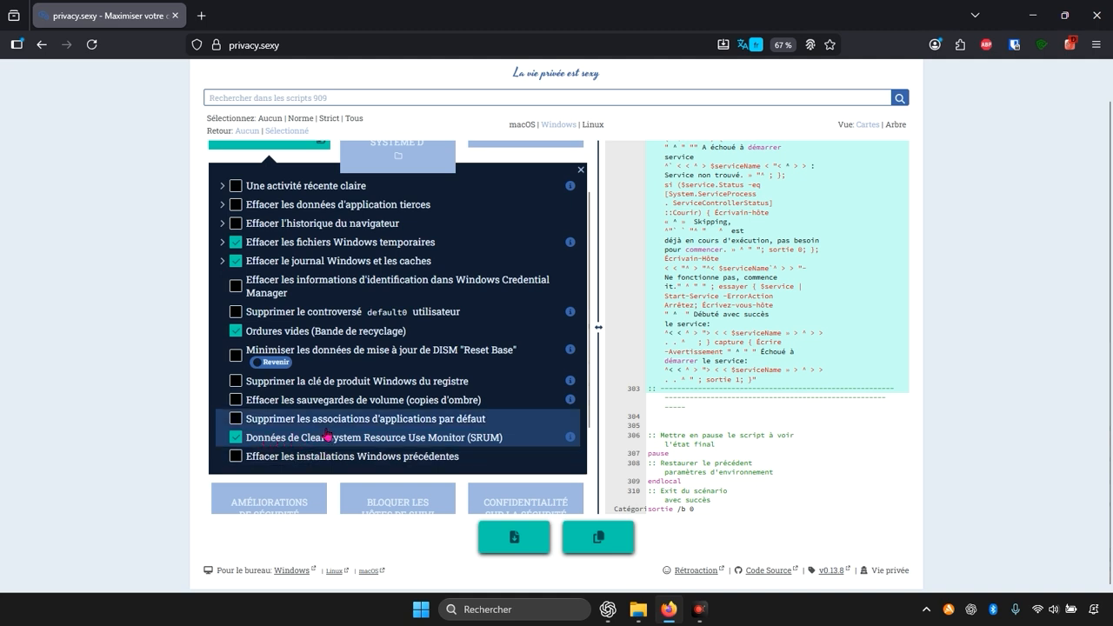
scroll(318, 443, "up", 1)
scroll(326, 445, "down", 1)
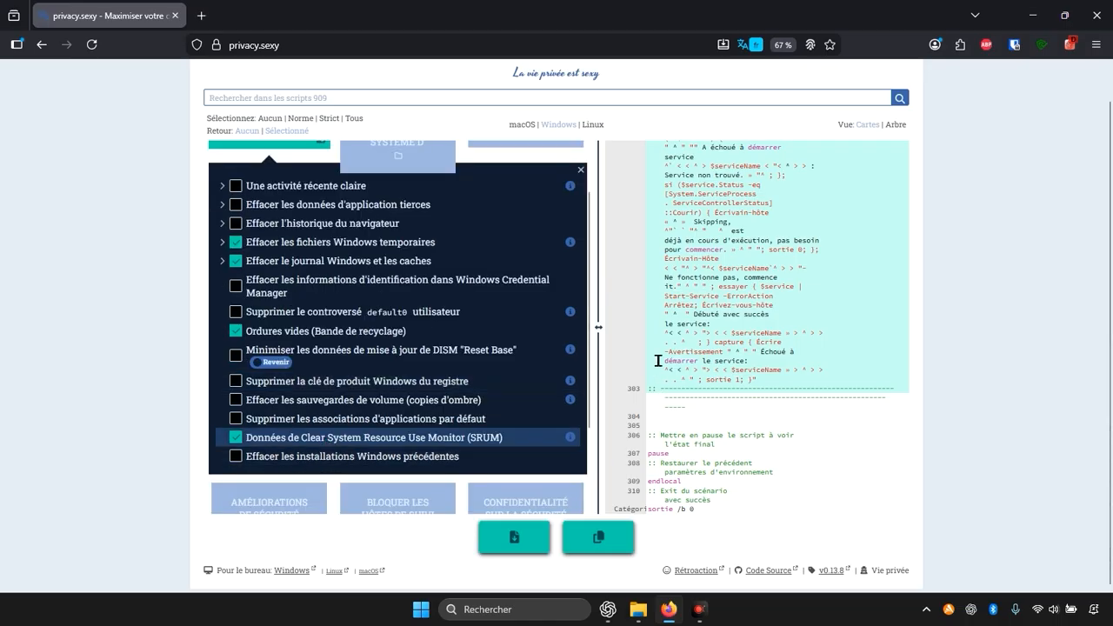
scroll(391, 352, "up", 1)
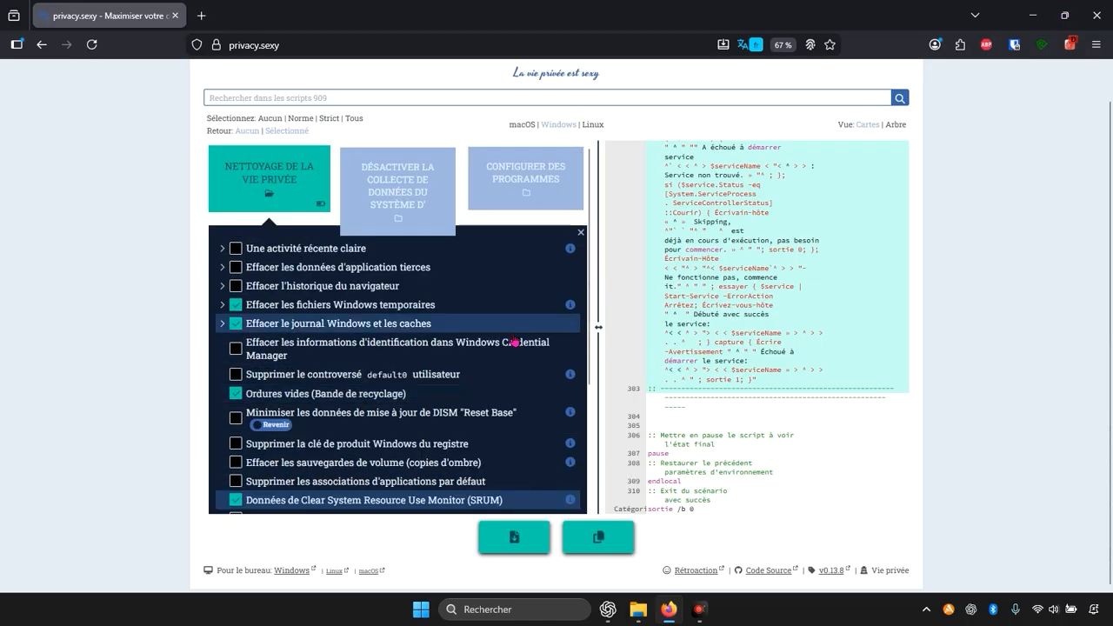
Step: Open the "Désactiver la collecte de données du système" category and review which of its options are selected
left_click(412, 180)
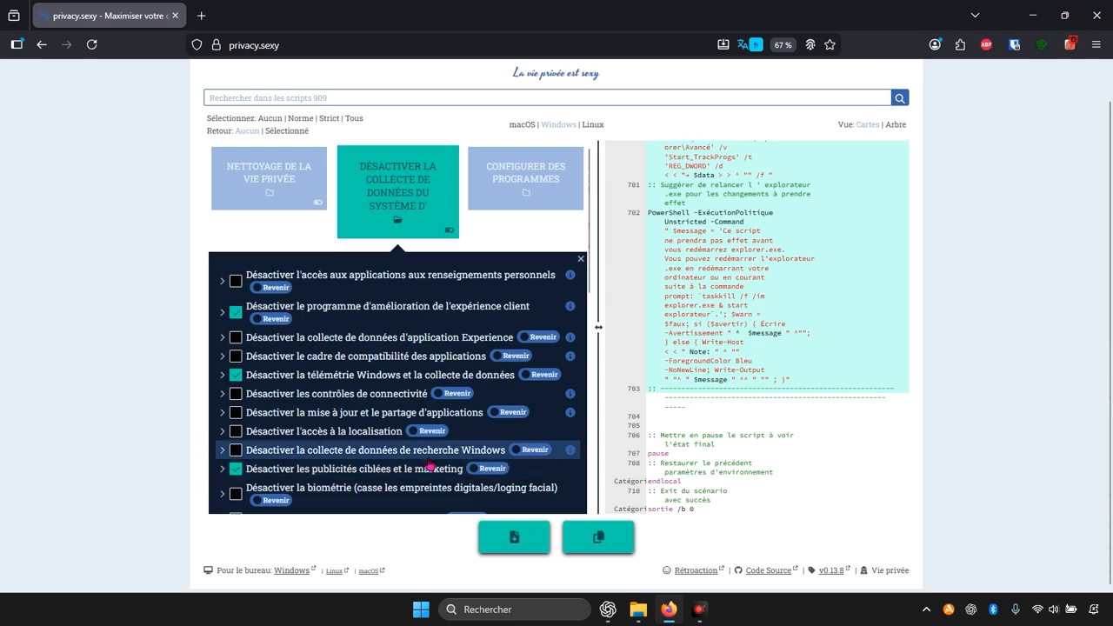
scroll(515, 400, "down", 5)
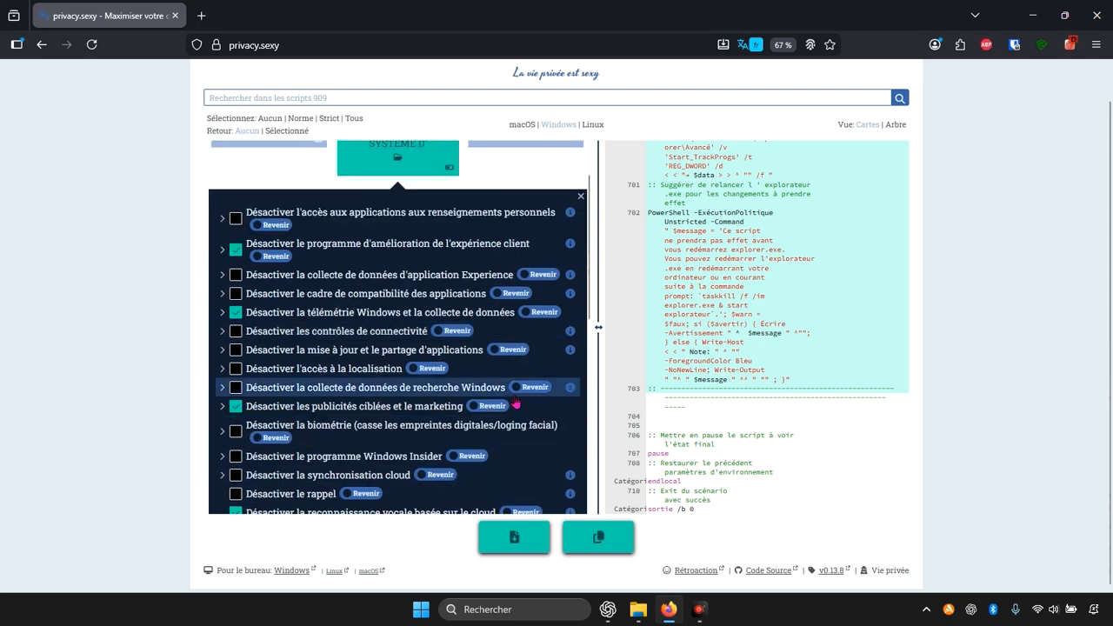
scroll(516, 400, "down", 2)
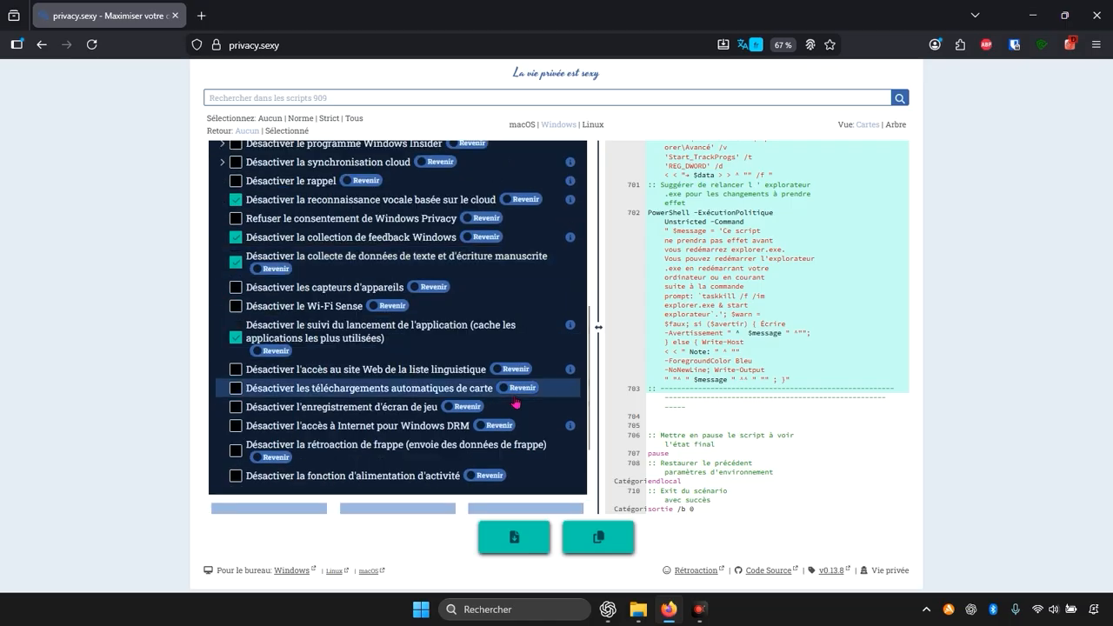
scroll(516, 400, "up", 1)
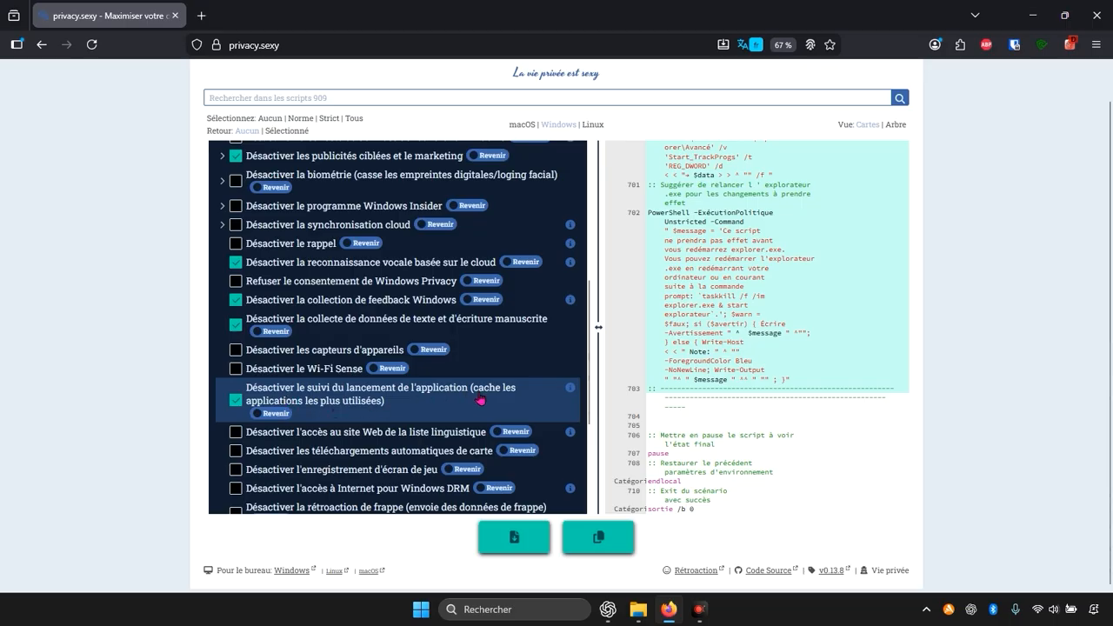
scroll(398, 421, "down", 1)
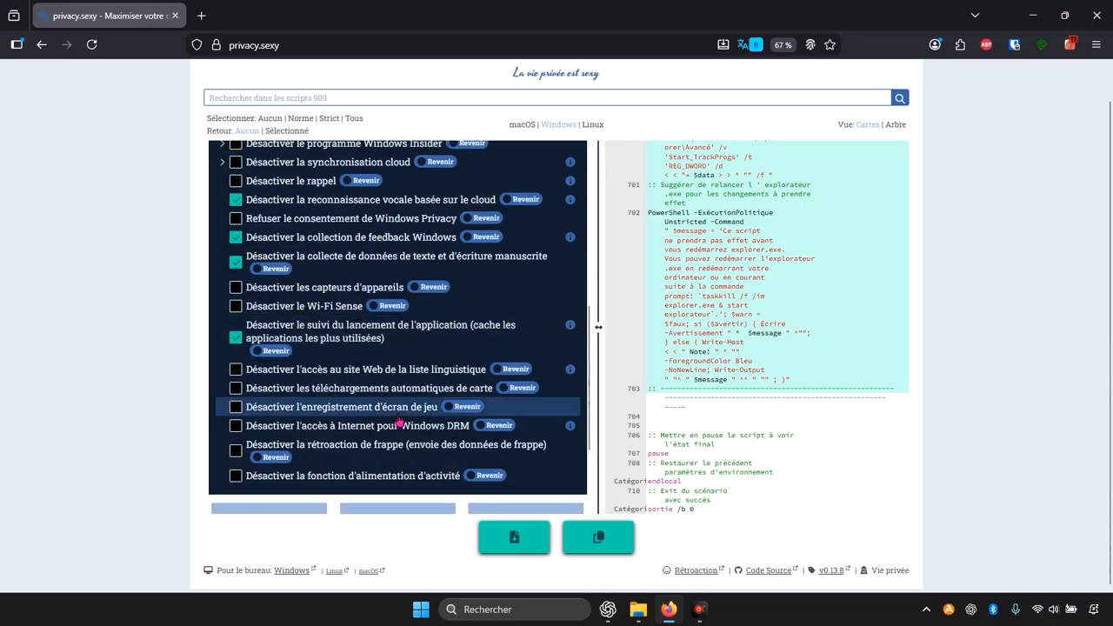
scroll(398, 421, "down", 2)
scroll(378, 441, "up", 8)
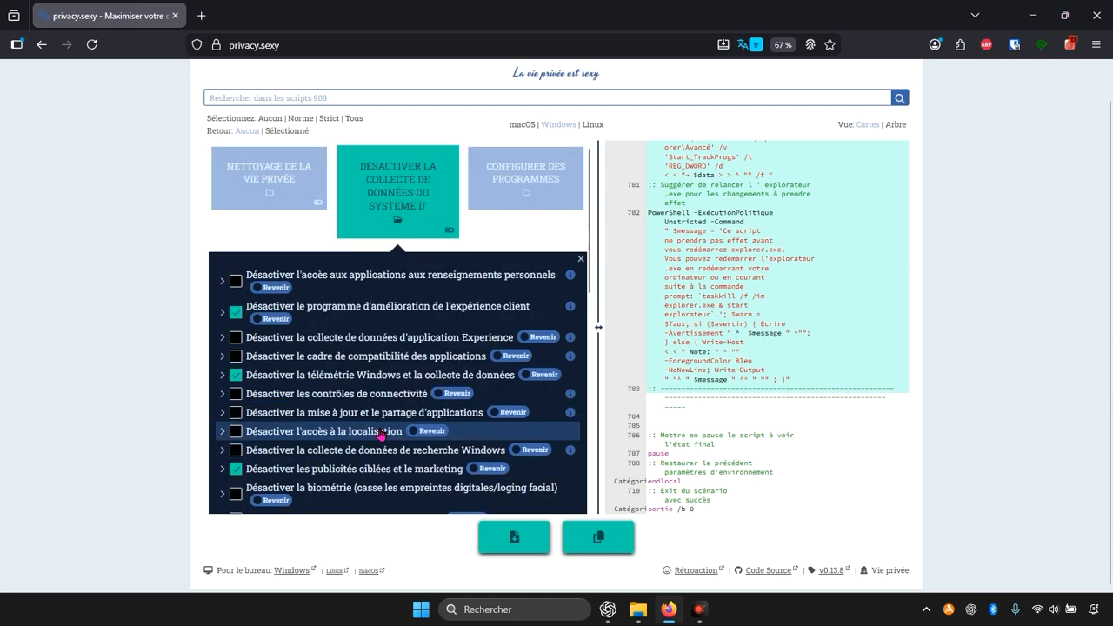
scroll(383, 435, "down", 8)
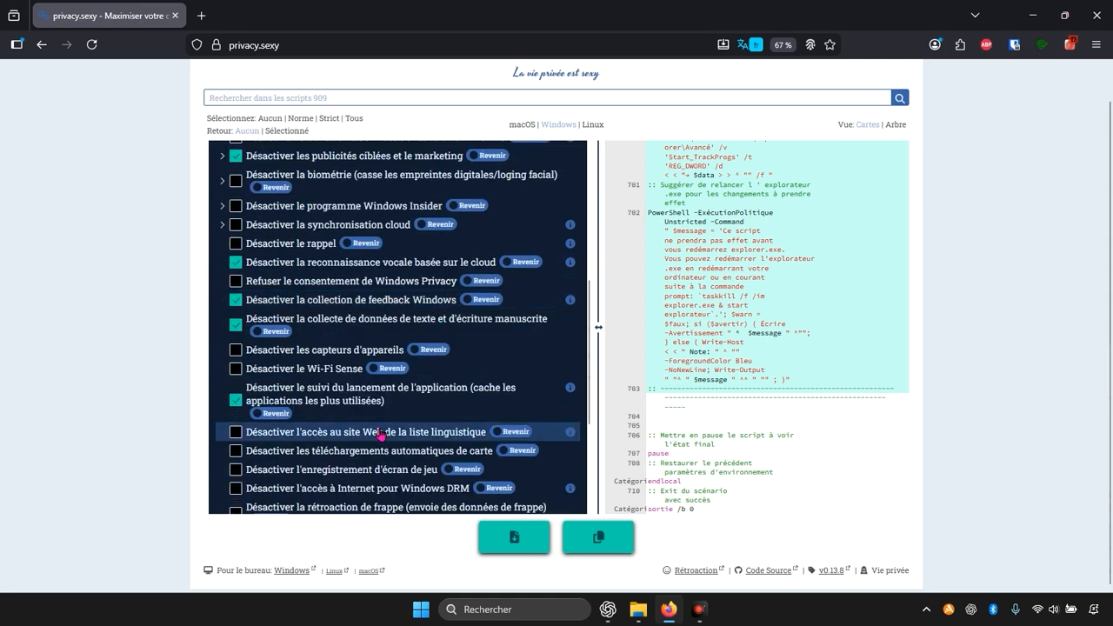
scroll(376, 433, "up", 8)
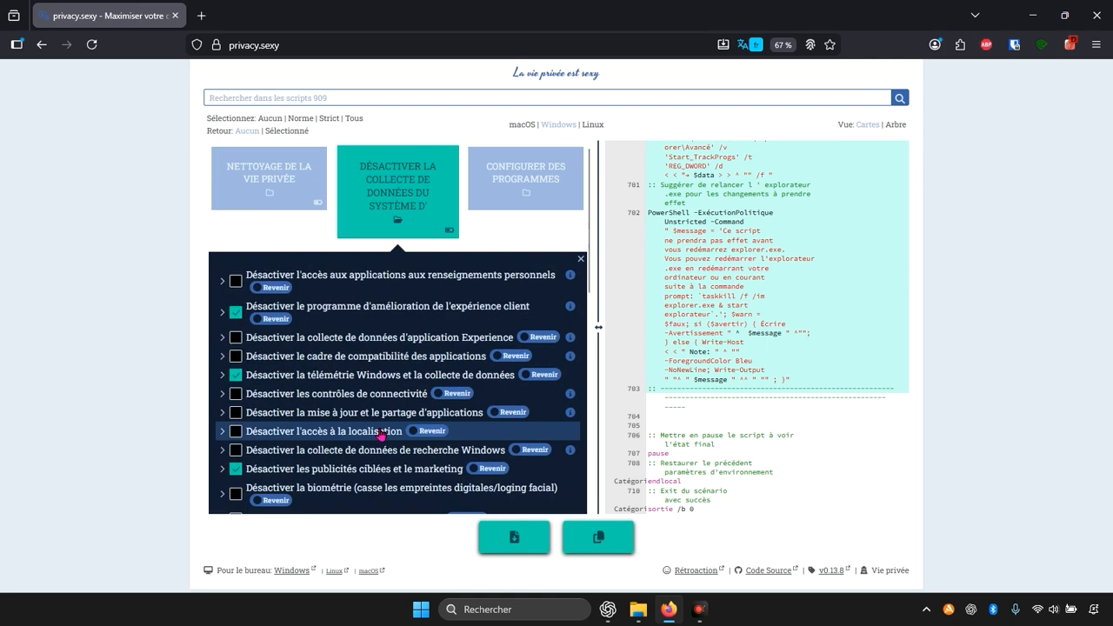
Step: Open the "Configurer des programmes" category to check its telemetry and data-collection options
left_click(520, 178)
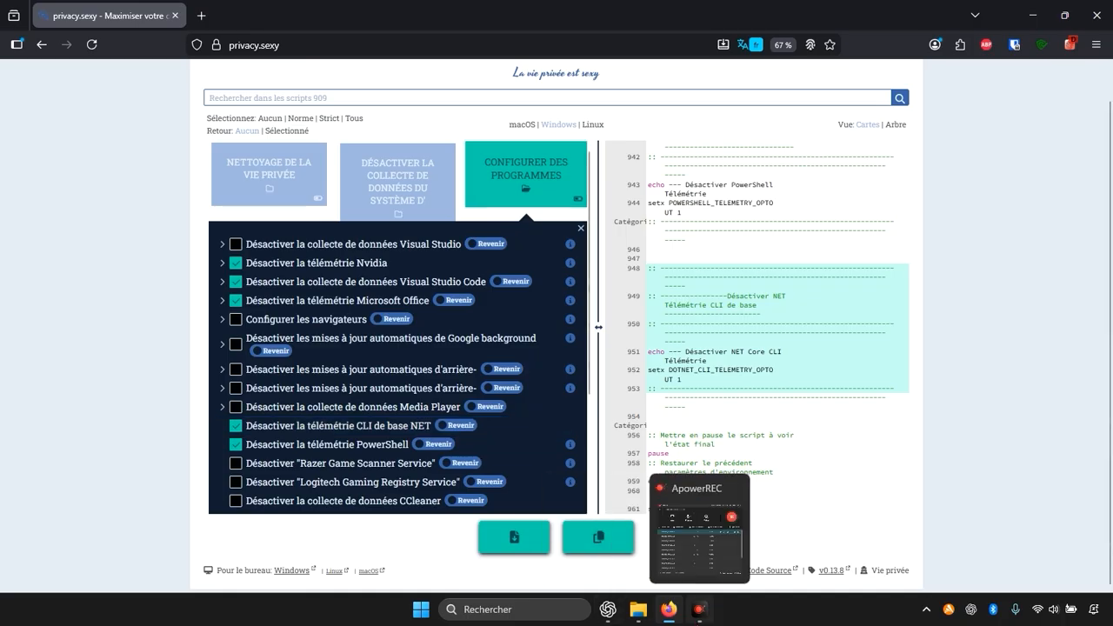
left_click(698, 609)
left_click(698, 608)
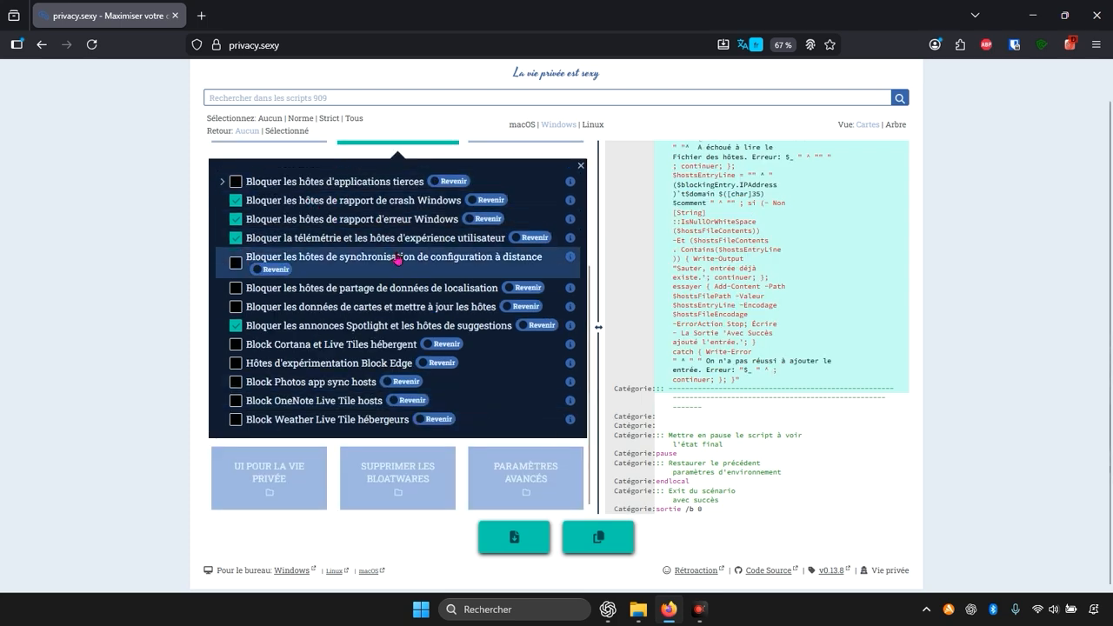
Step: Review which host-blocking options are selected in the "Bloquer les hôtes de suivi" category
scroll(395, 252, "up", 2)
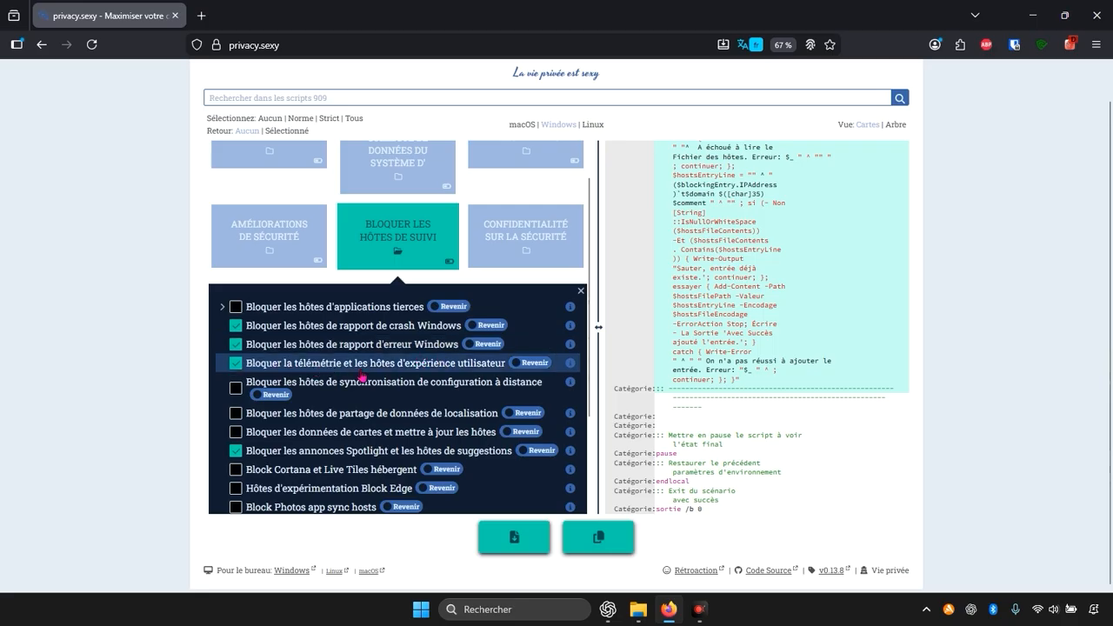
scroll(443, 372, "down", 2)
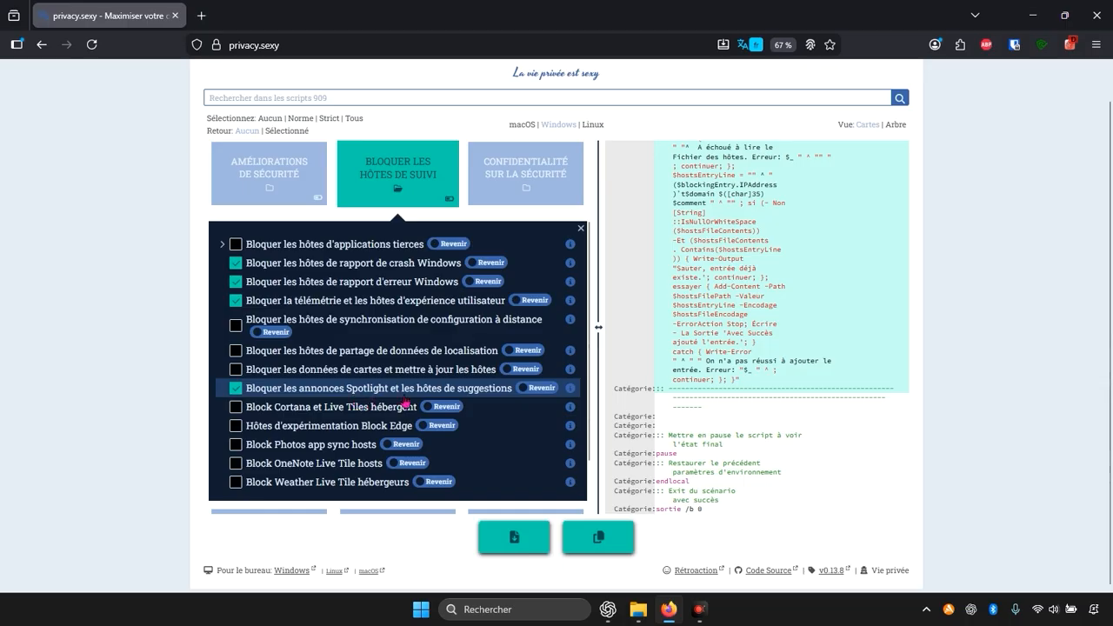
scroll(467, 402, "down", 2)
scroll(474, 403, "up", 2)
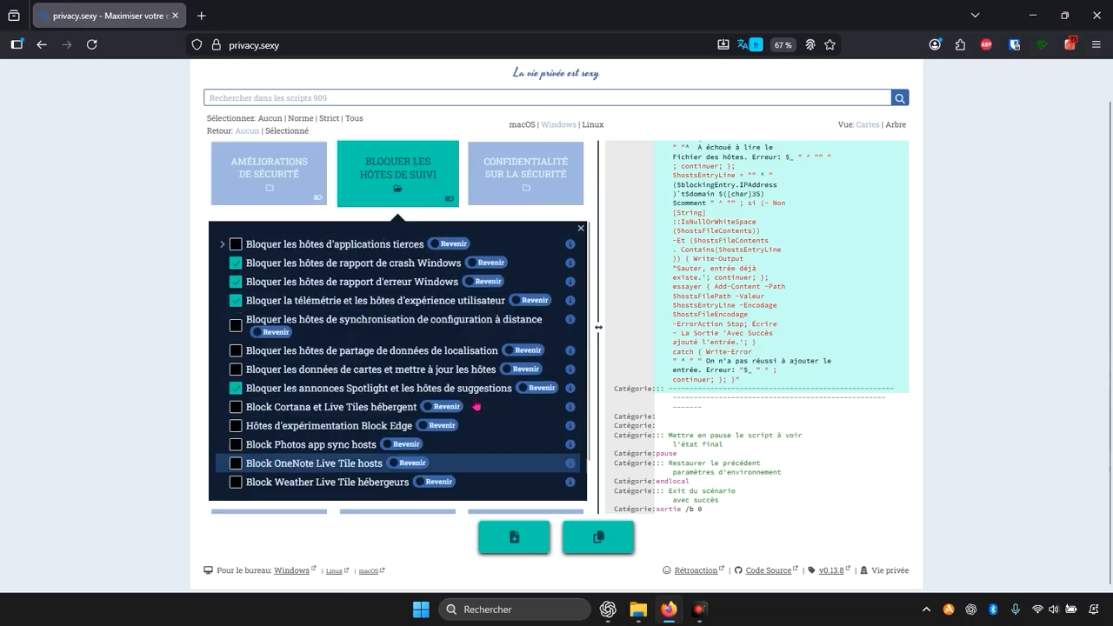
scroll(476, 403, "up", 2)
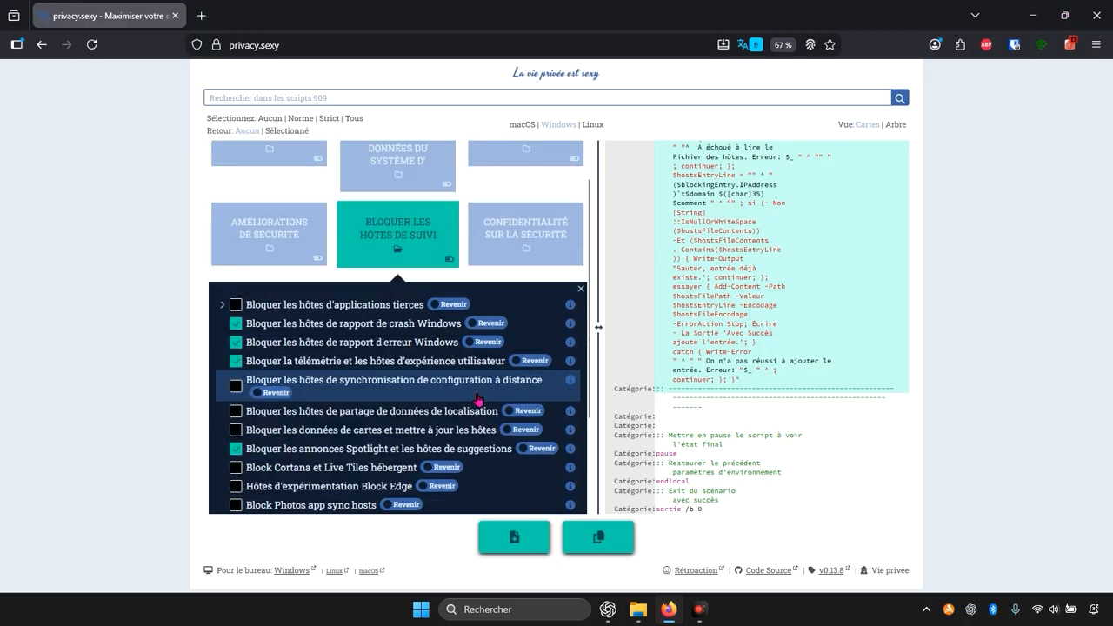
Step: View the "Confidentialité sur la sécurité" options, and review the selections in the "UI pour la vie privée" category
left_click(551, 245)
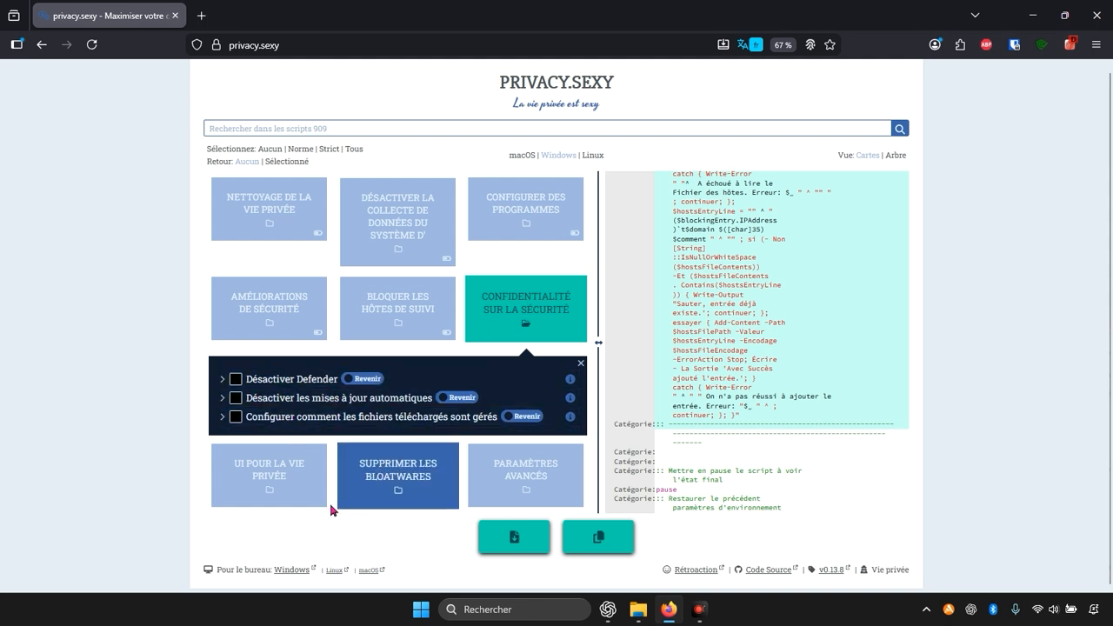
left_click(283, 481)
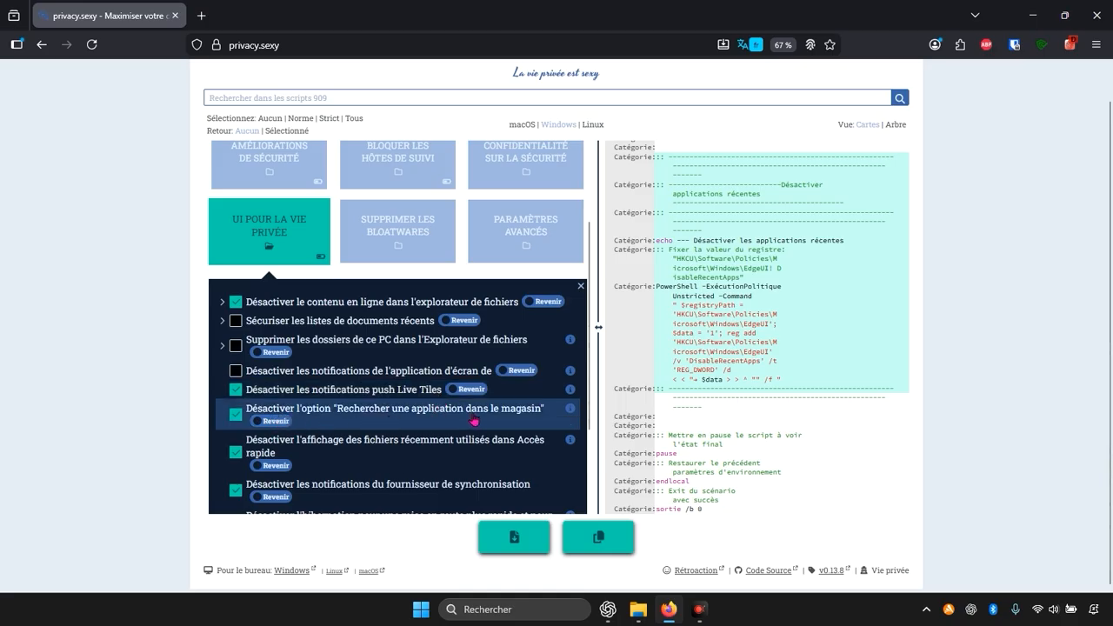
scroll(513, 422, "down", 2)
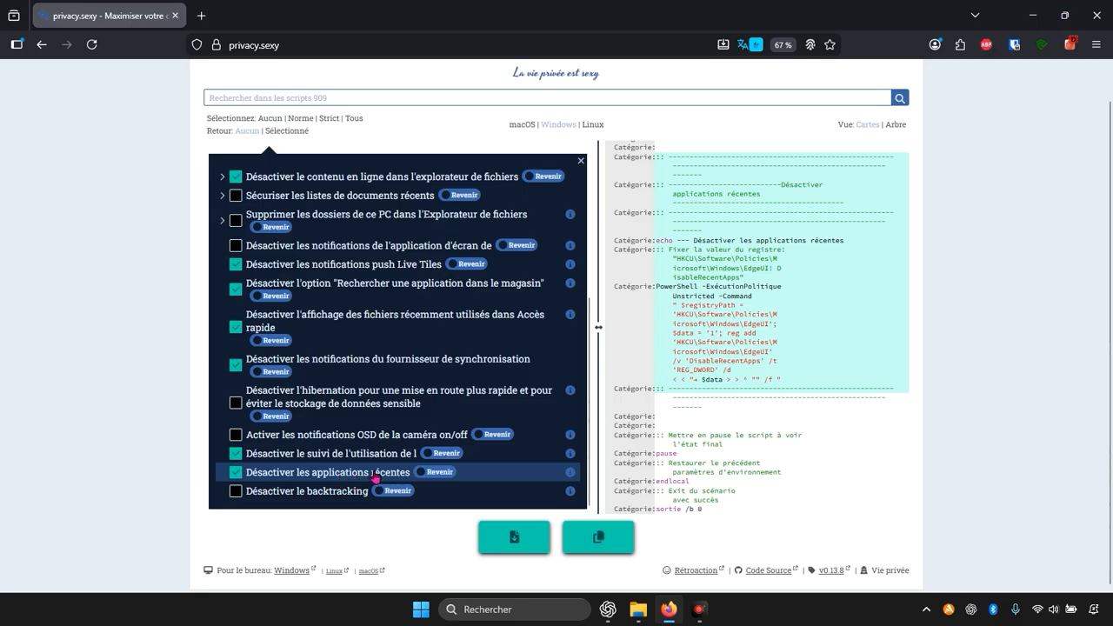
scroll(374, 476, "up", 3)
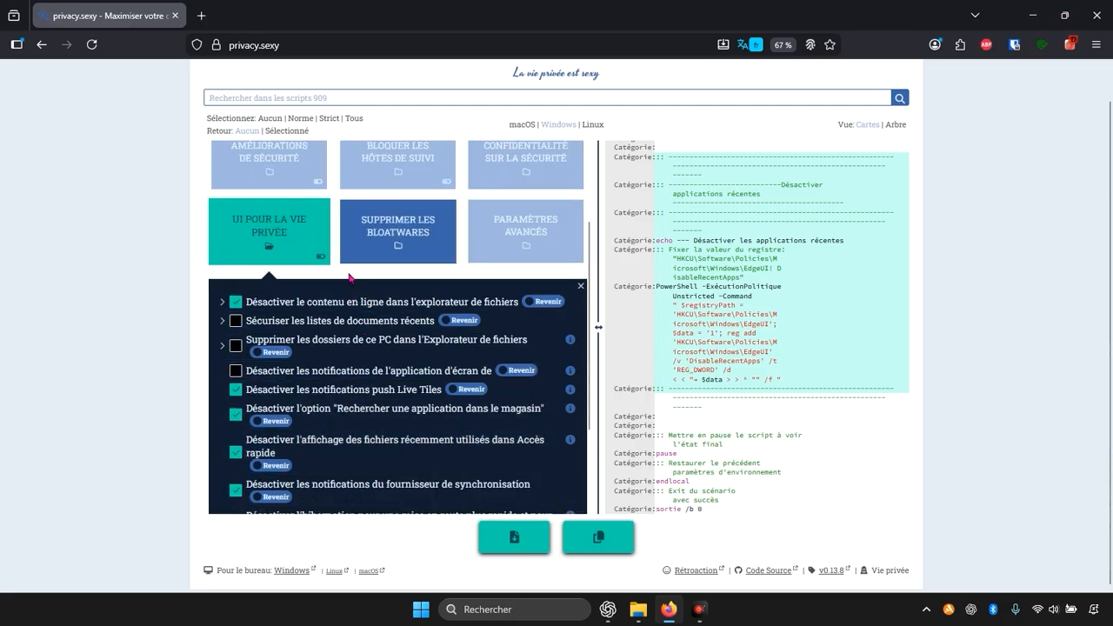
Step: In the "Supprimer les bloatwares" category, select the removal of the widgets, Windows Copilot and Xbox
left_click(390, 244)
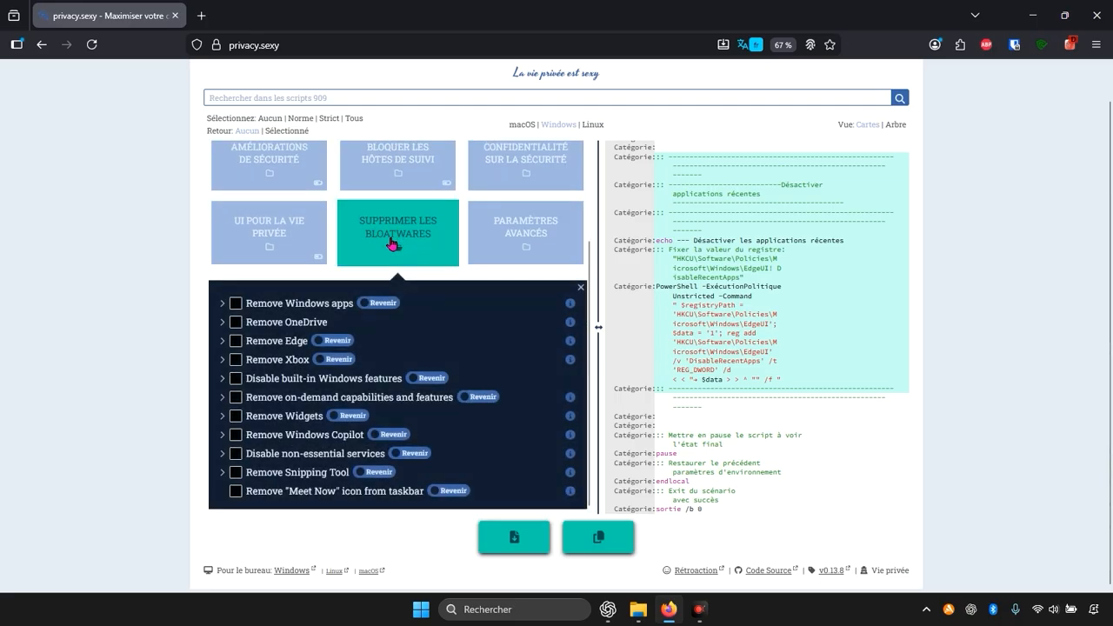
left_click(235, 416)
left_click(235, 434)
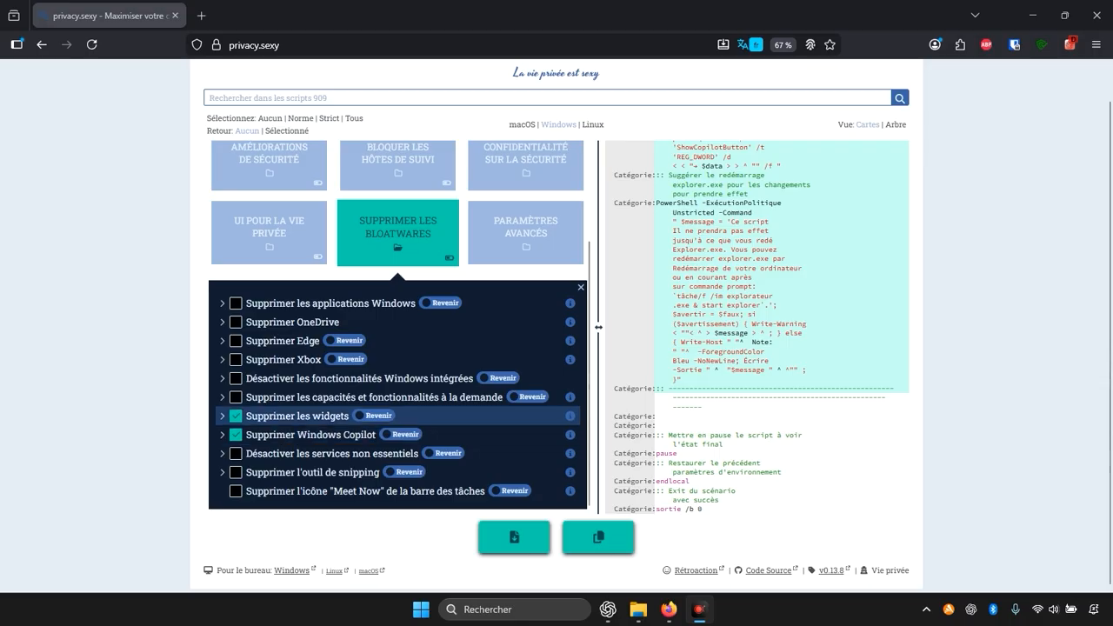
left_click(260, 358)
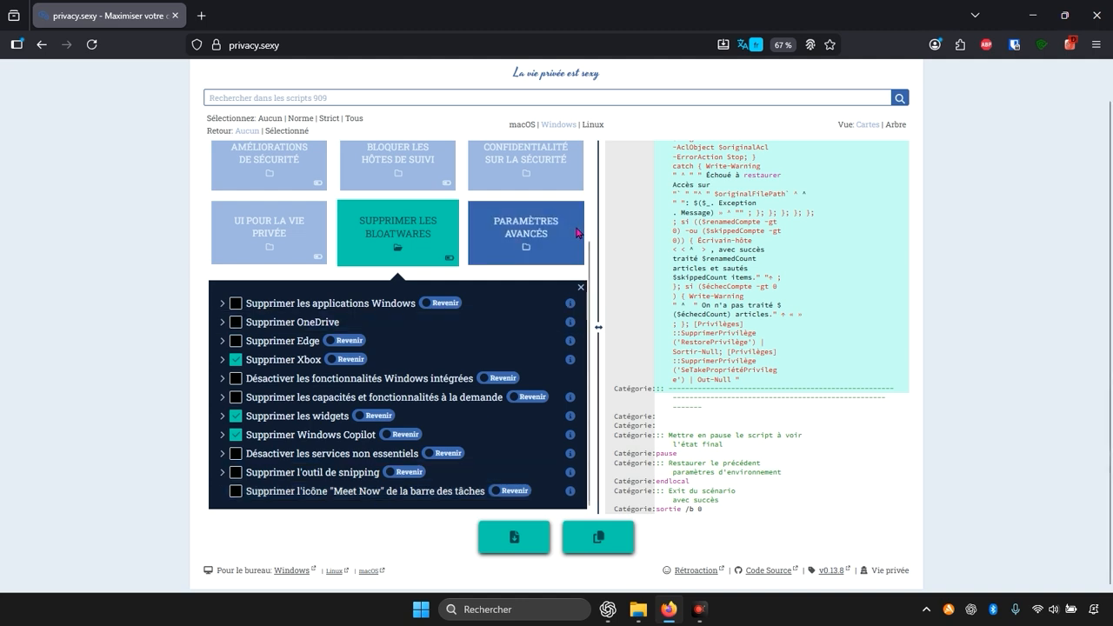
Step: Select setting the NTP server to pool.ntp.org under "Paramètres avancés", and download the generated script, dismissing the instructions
left_click(526, 228)
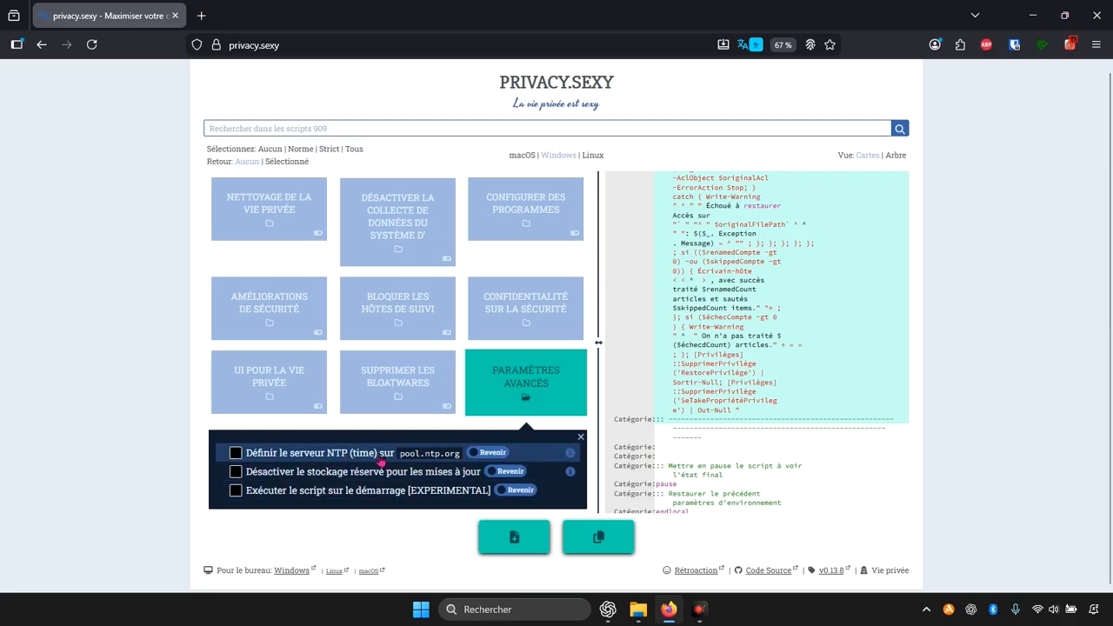
left_click(267, 460)
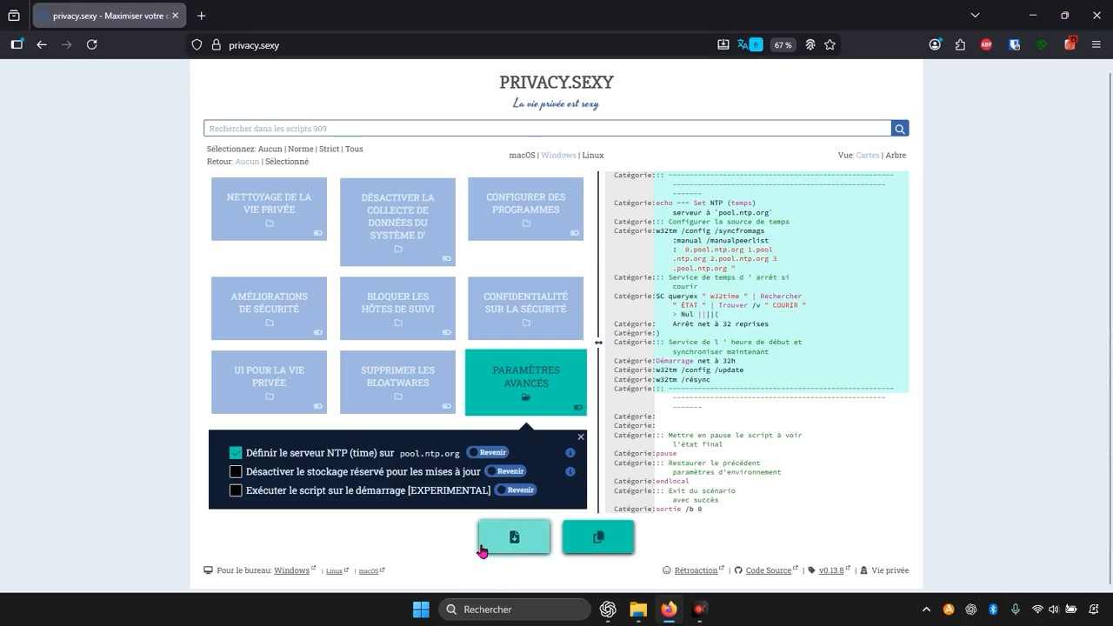
left_click(519, 532)
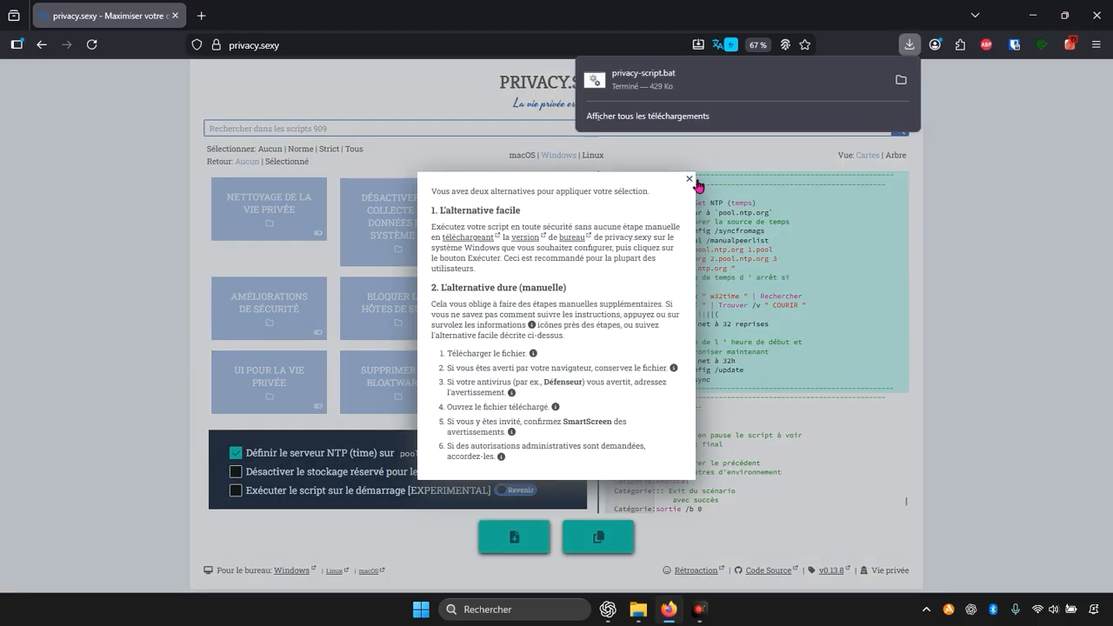
left_click(692, 179)
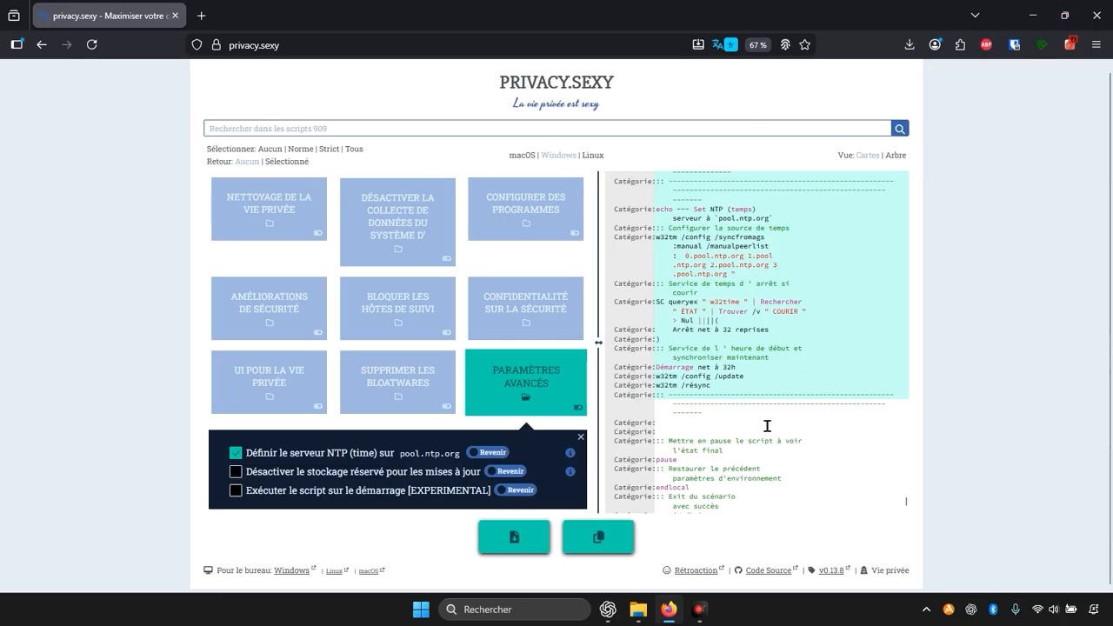
Step: Switch to File Explorer and run privacy-script.bat from the Downloads folder, accepting the security warning
mouse_move(637, 609)
left_click(491, 531)
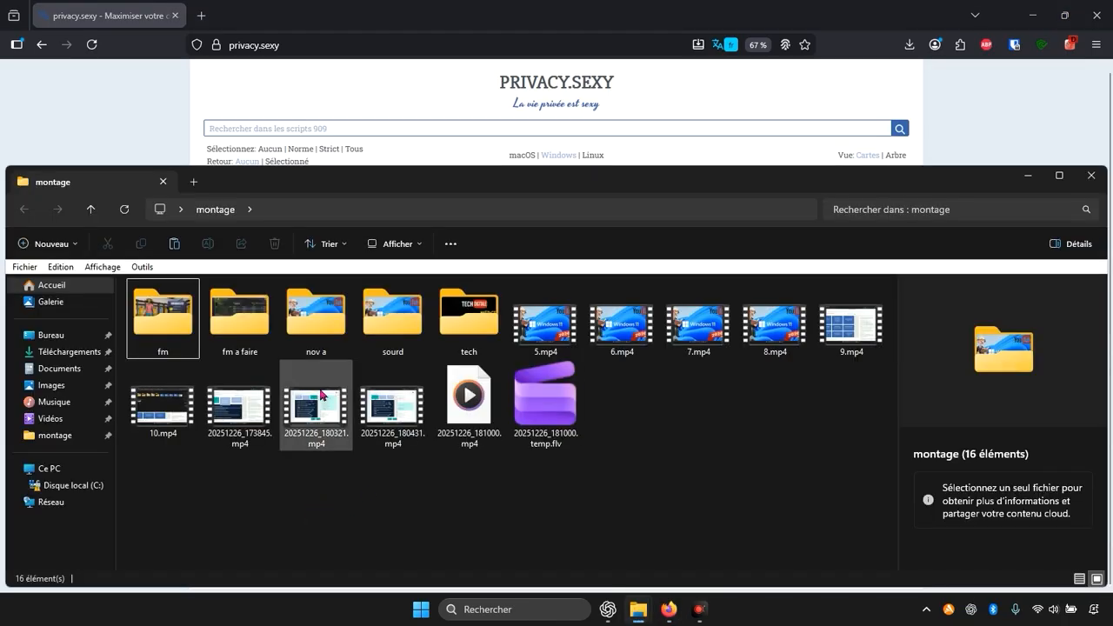
left_click(71, 352)
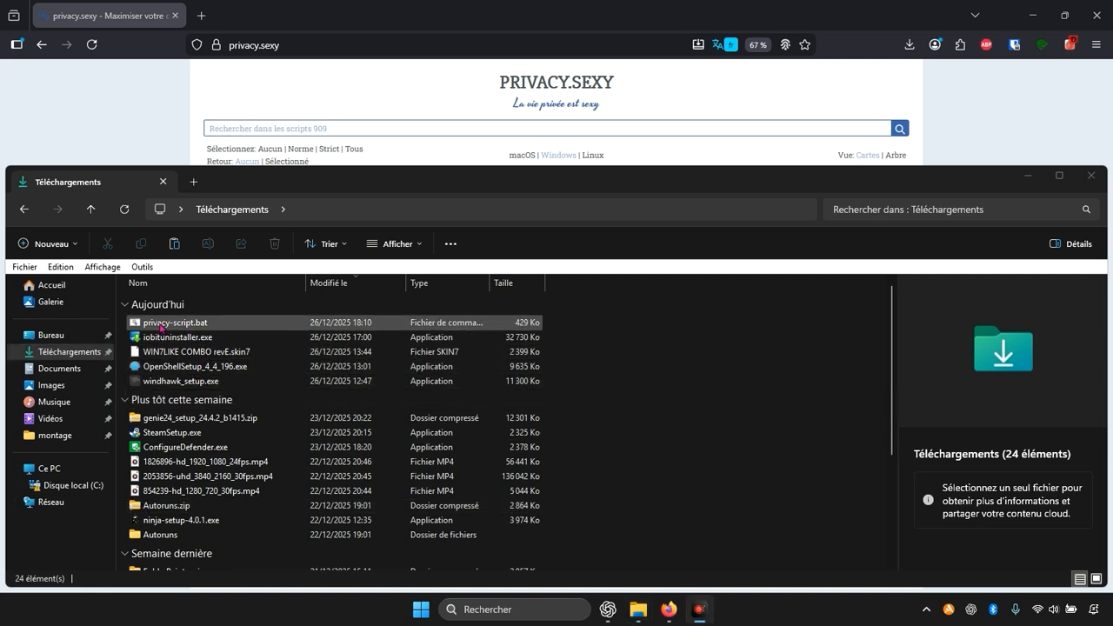
left_click(159, 326)
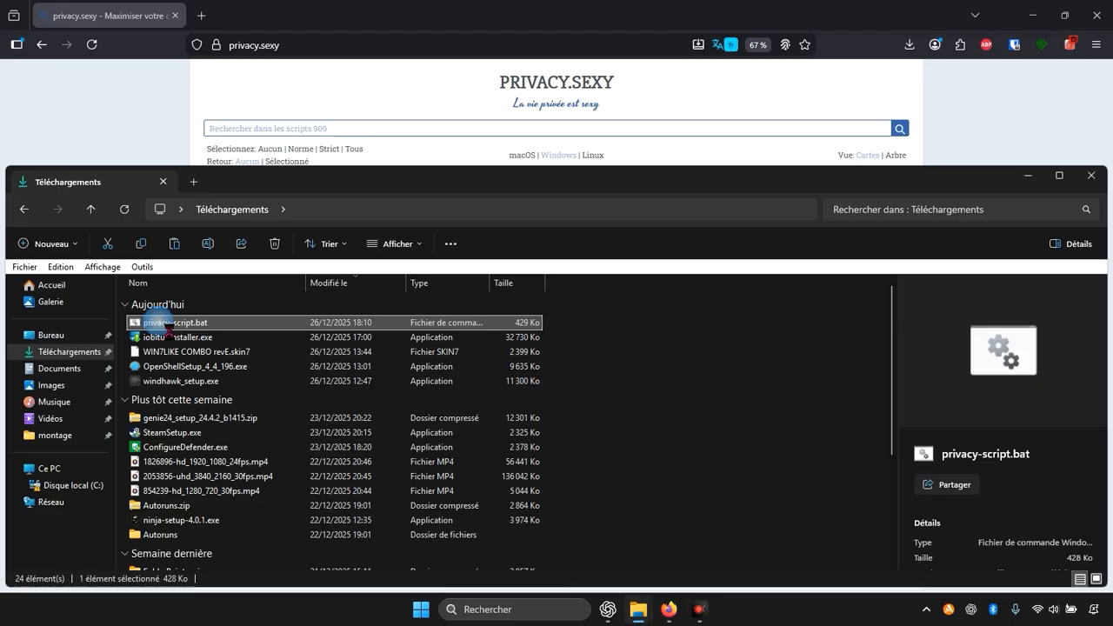
right_click(159, 327)
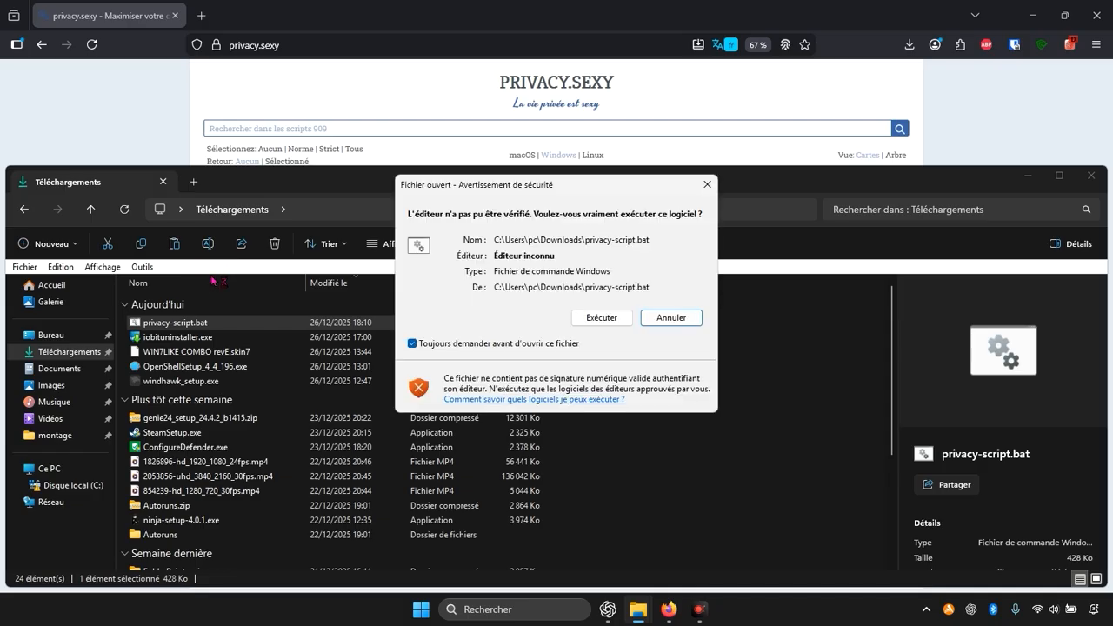
left_click(616, 320)
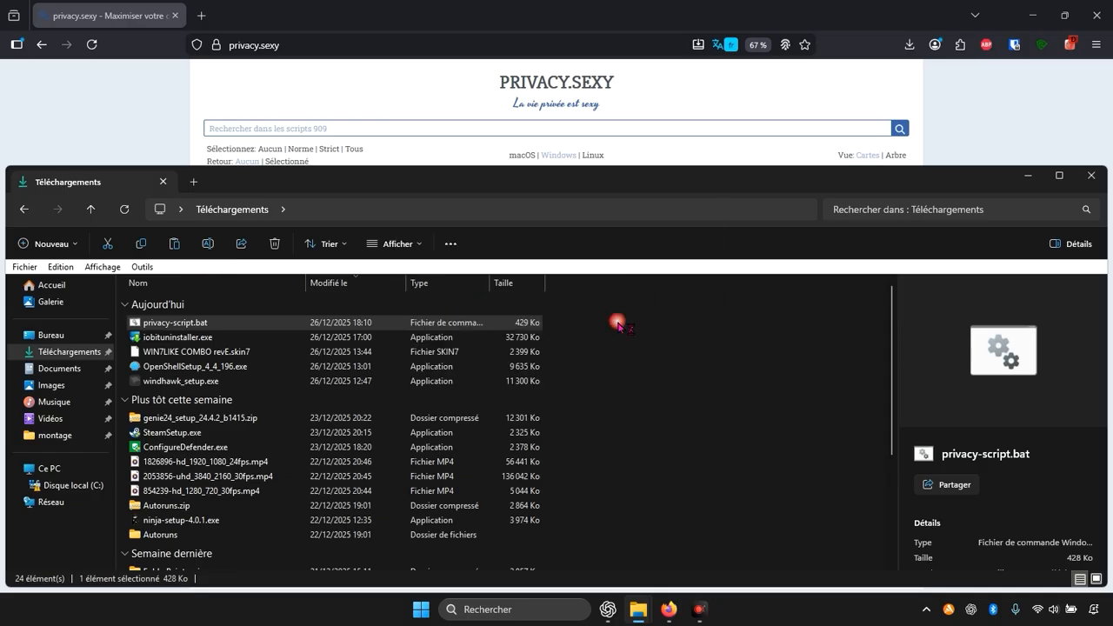
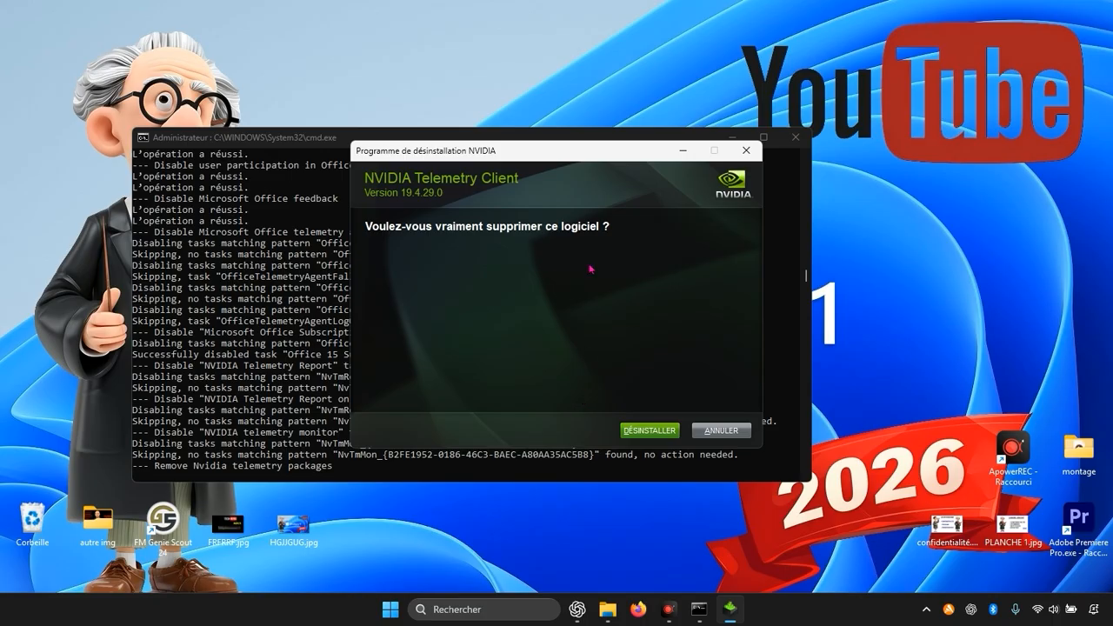
Step: Uninstall the NVIDIA Telemetry Client and review the status of the listed components
left_click(653, 433)
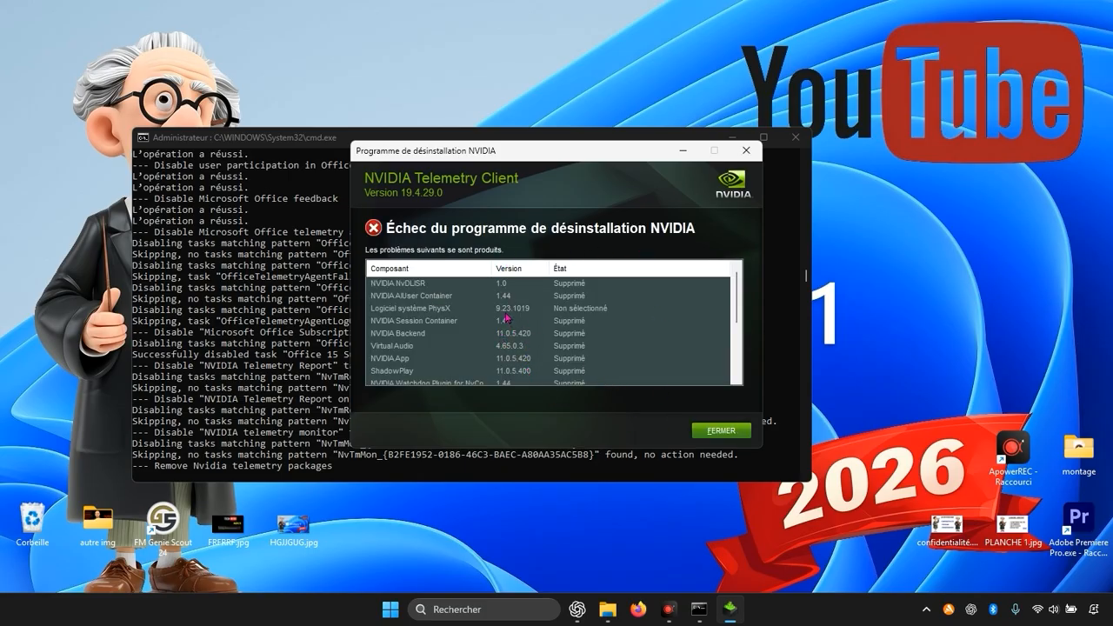
scroll(585, 357, "down", 2)
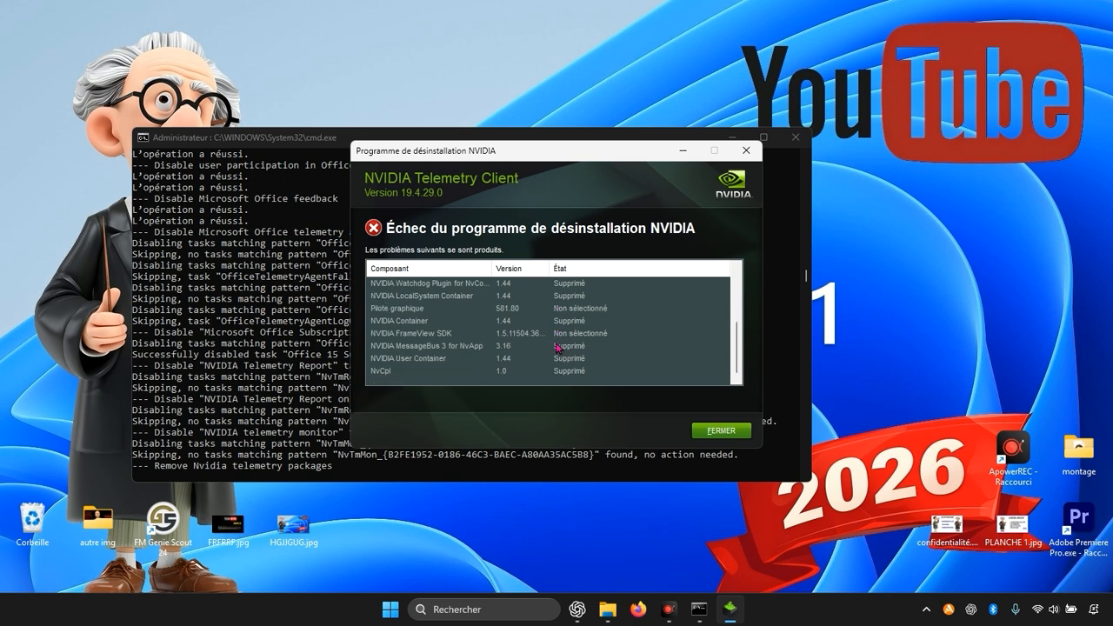
scroll(595, 360, "down", 2)
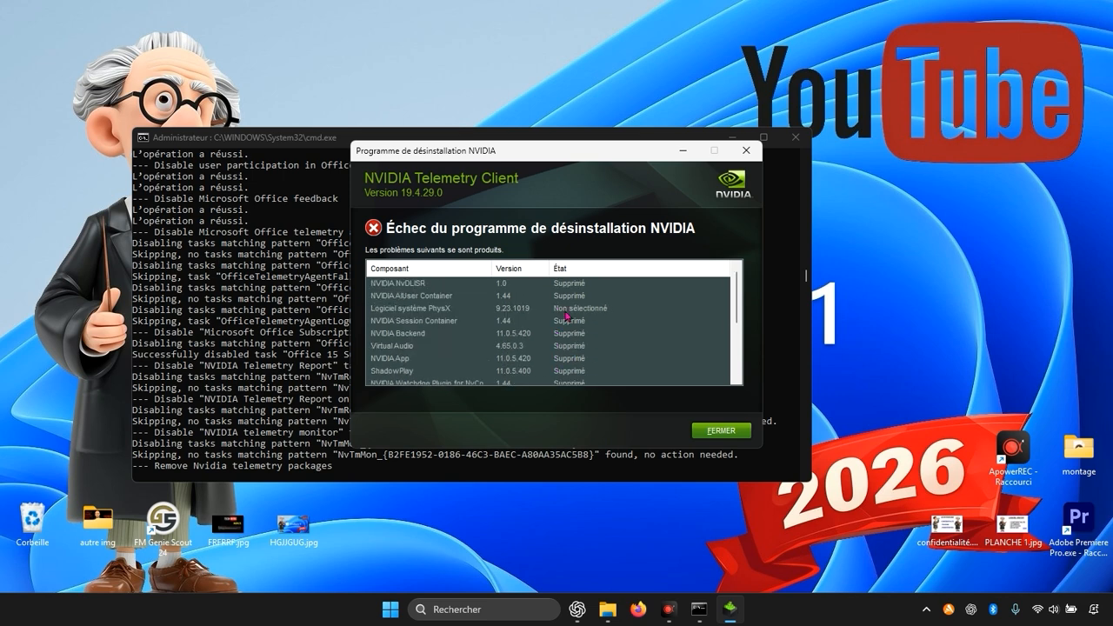
scroll(571, 318, "down", 2)
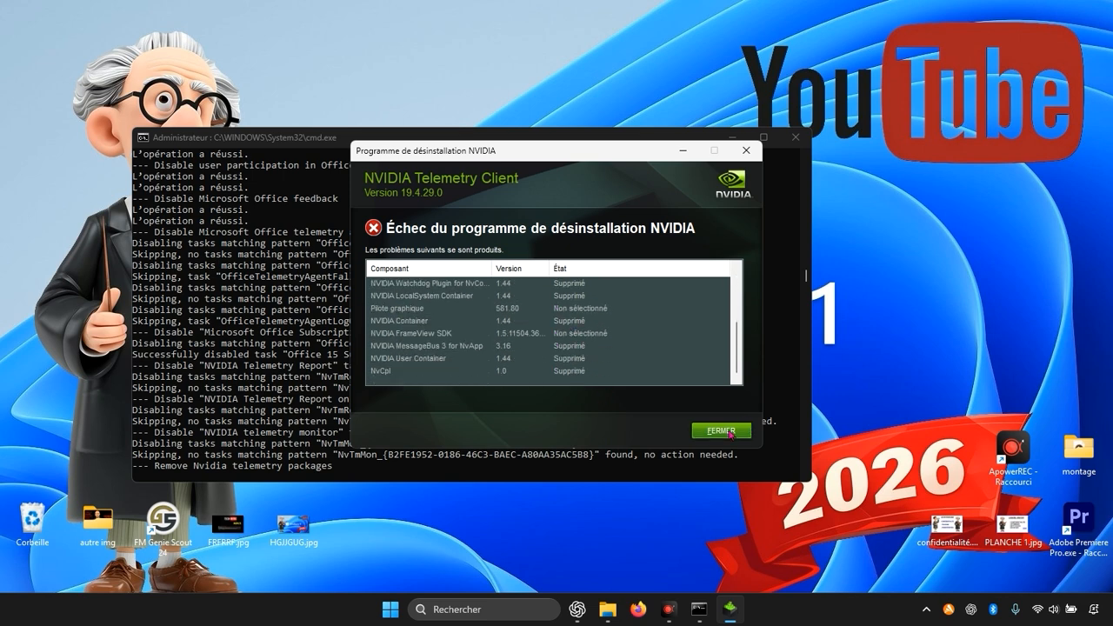
Step: Recheck the component list in the NVIDIA Telemetry Client uninstaller and close it so the cleanup script continues
scroll(618, 338, "up", 3)
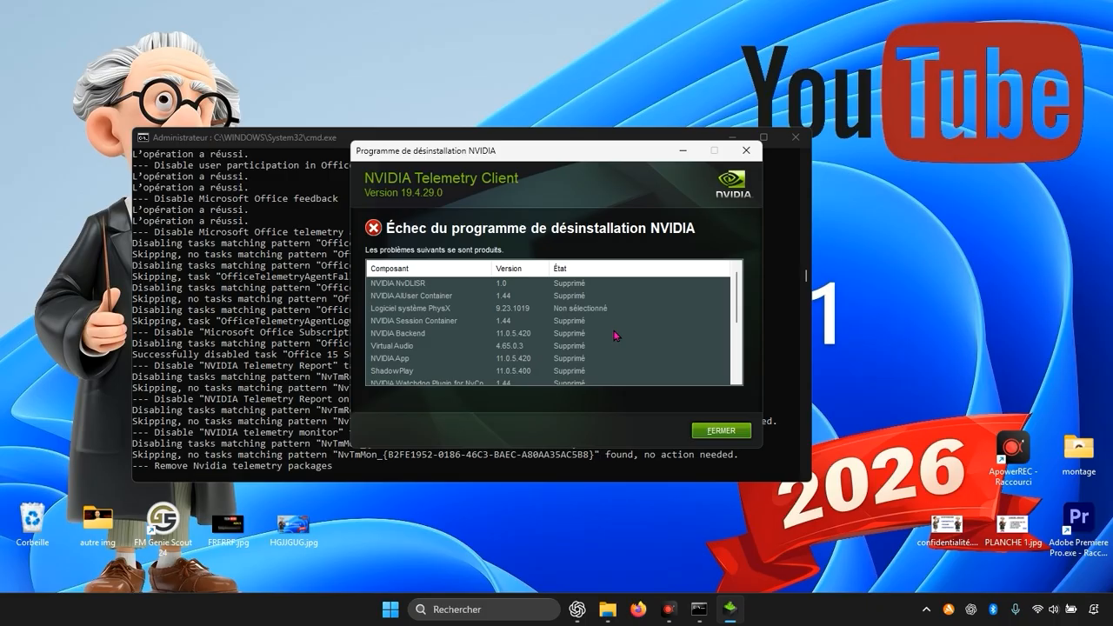
left_click(707, 432)
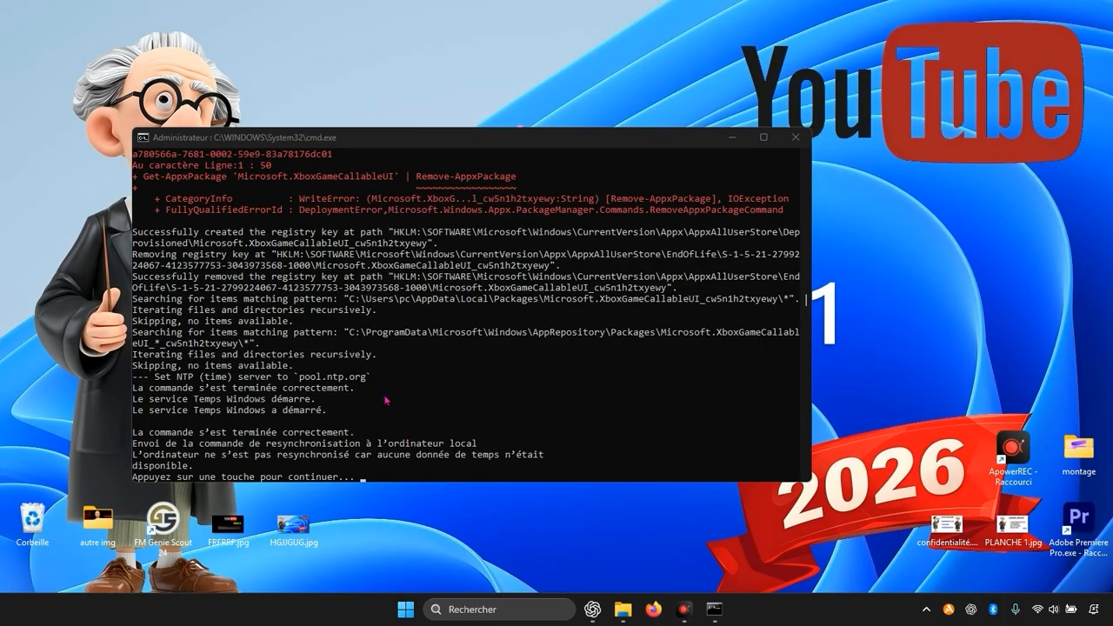
Step: Review the script's console output, from the Xbox app file processing to the final NTP server commands
scroll(242, 400, "up", 1)
scroll(244, 402, "down", 2)
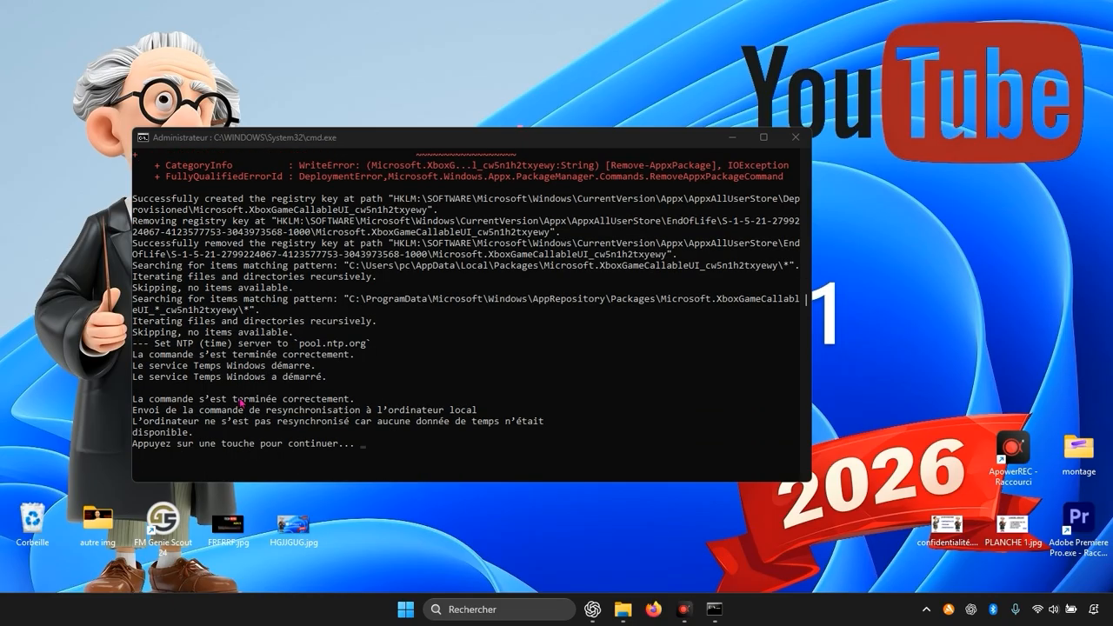
scroll(247, 417, "down", 1)
scroll(262, 432, "up", 1)
scroll(537, 363, "down", 6)
scroll(521, 351, "up", 20)
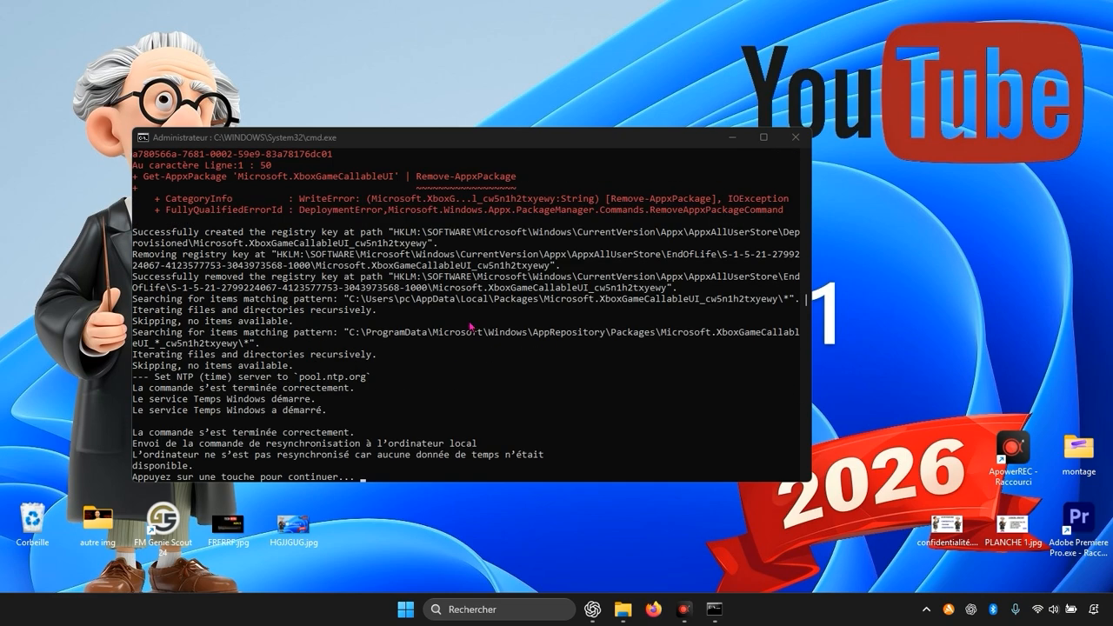
scroll(467, 319, "up", 20)
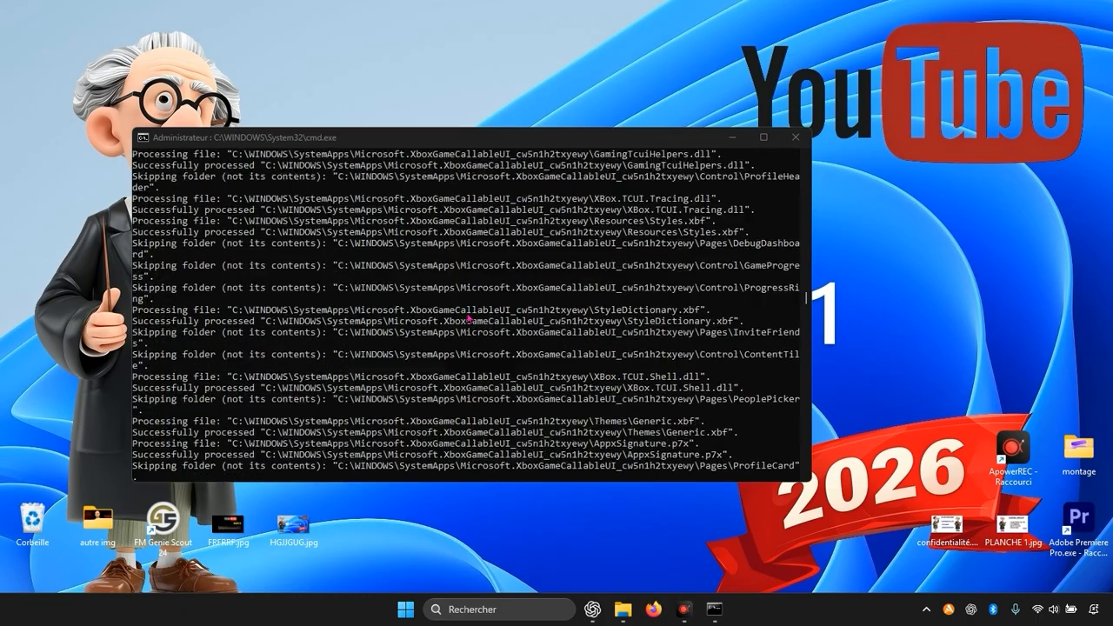
scroll(465, 308, "down", 10)
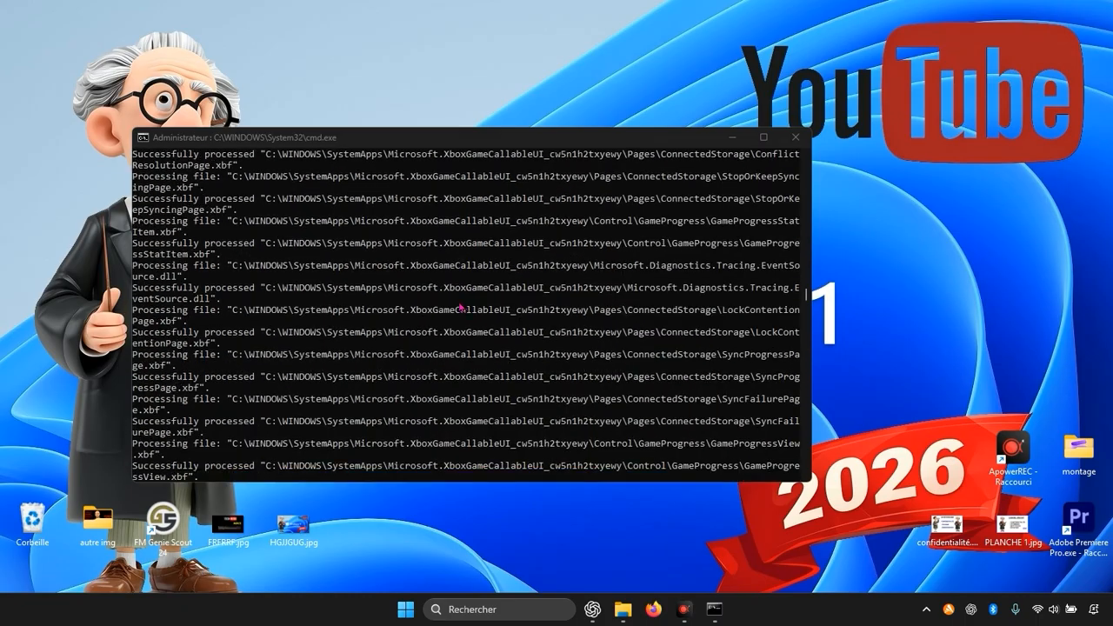
scroll(437, 319, "down", 15)
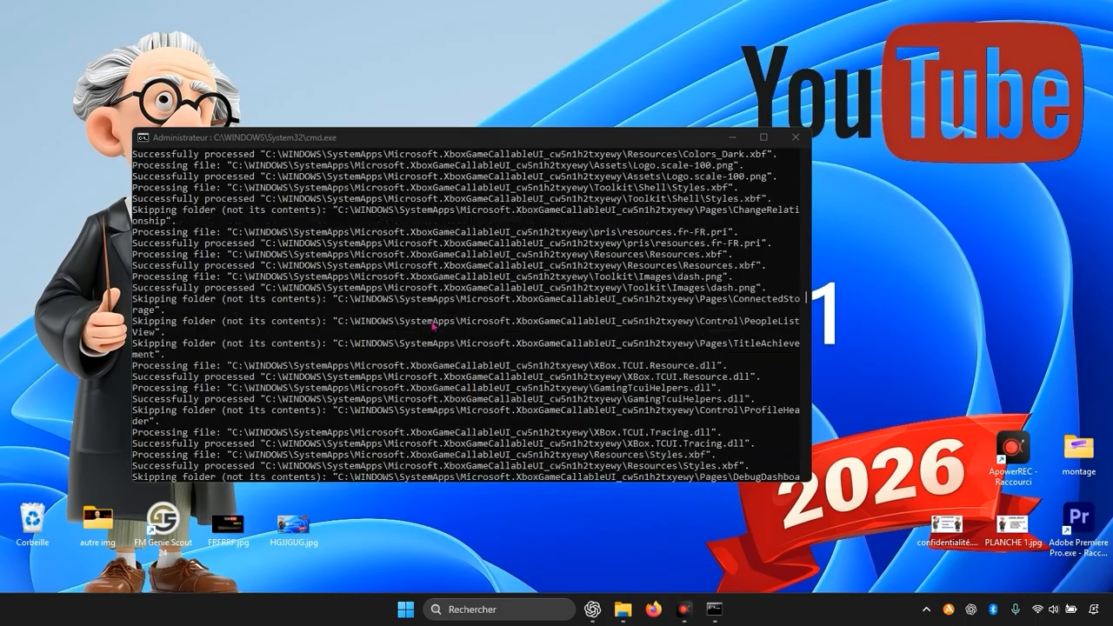
scroll(439, 351, "down", 10)
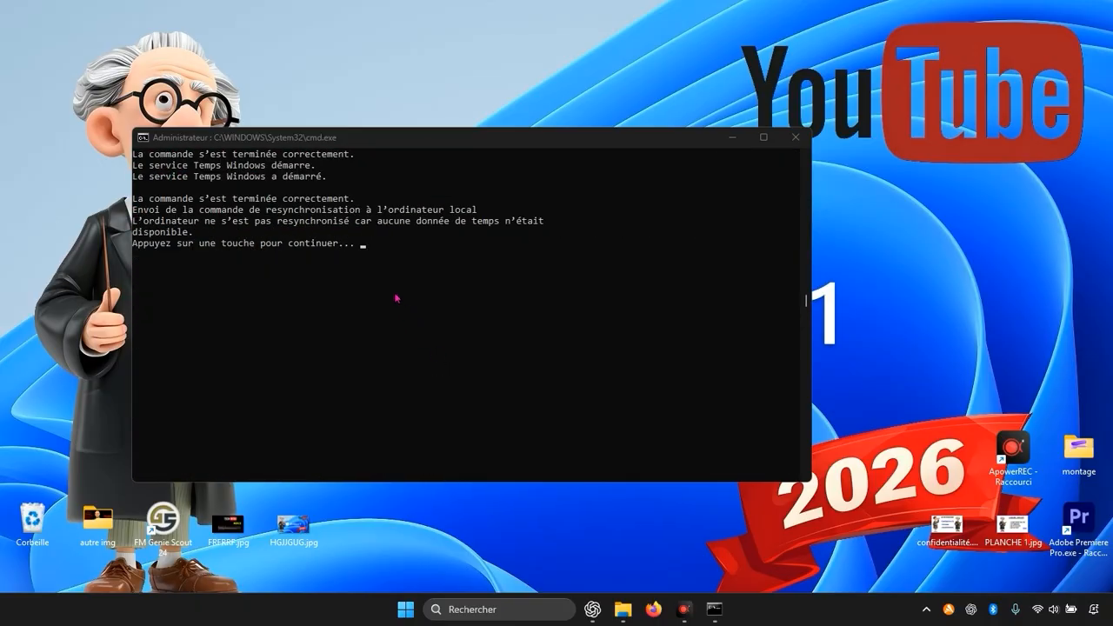
Step: Finish the privacy script at its final prompt so that its console window closes
left_click(388, 239)
left_click(373, 243)
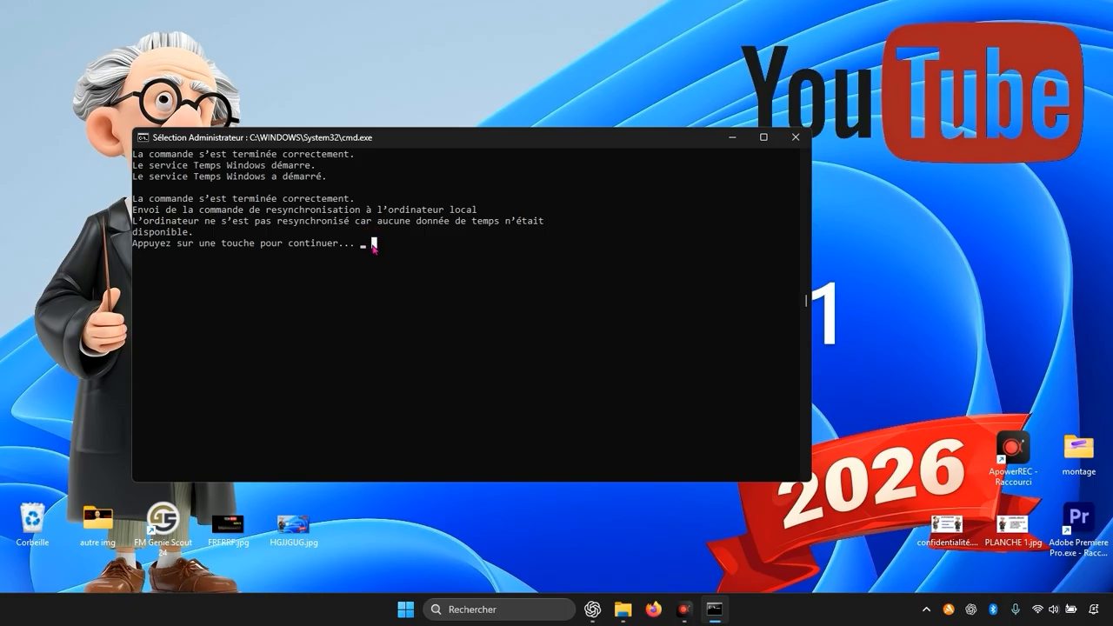
key("space")
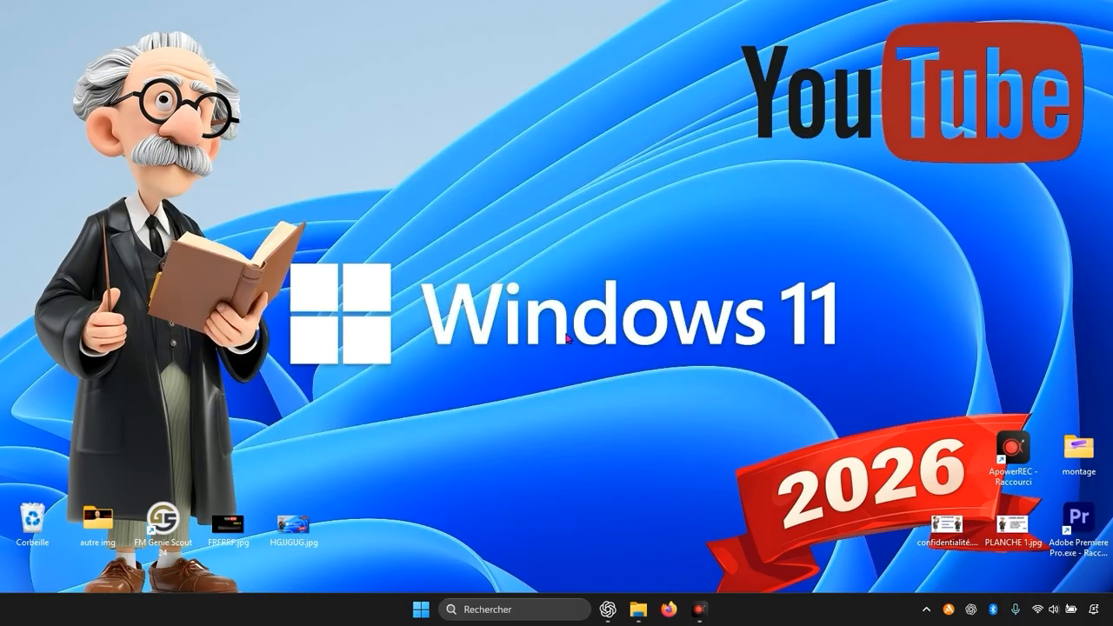